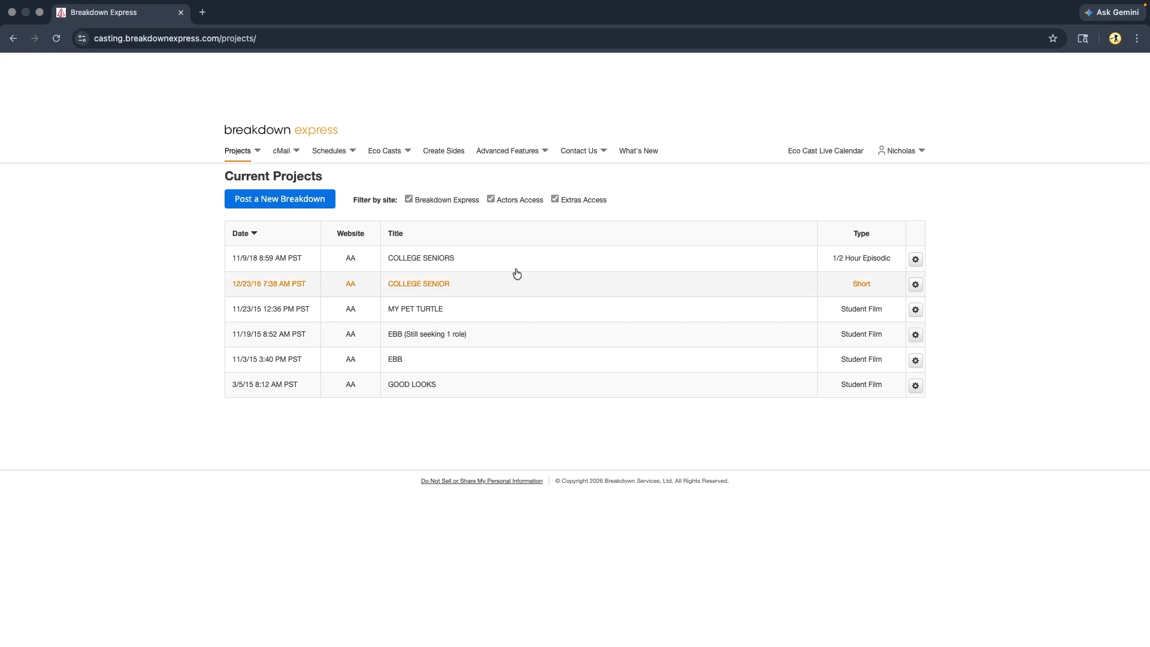
# - Start posting a new breakdown and title it "Rom Com"
pyautogui.moveTo(246, 142)
pyautogui.click(248, 205)
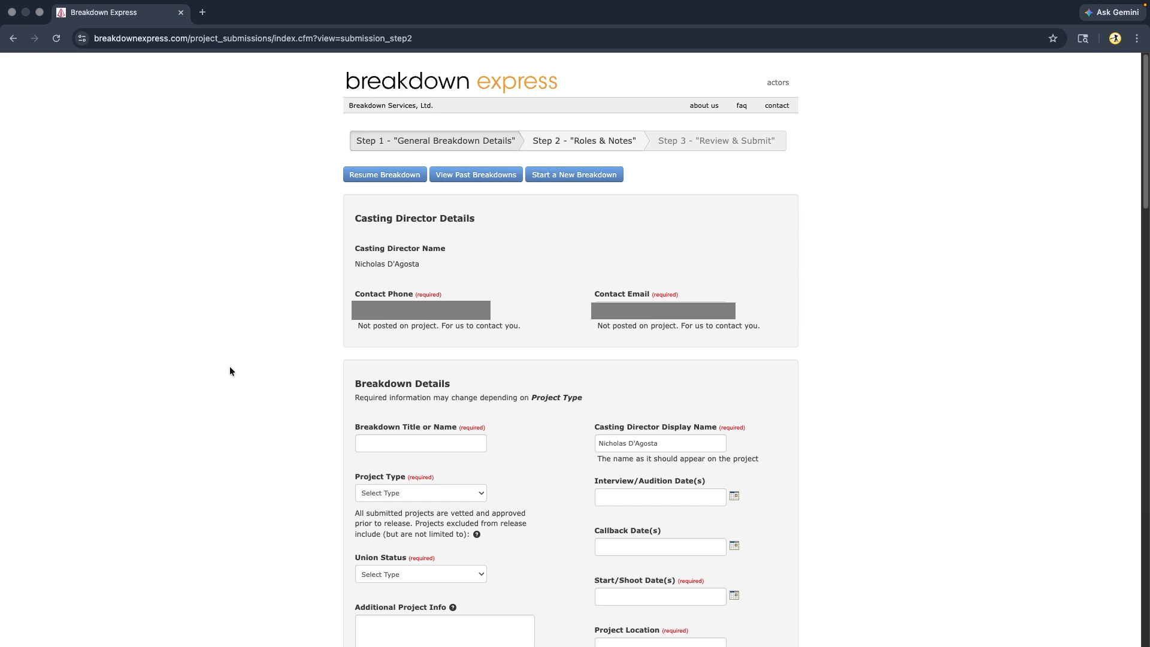
pyautogui.scroll(-5, 231, 374)
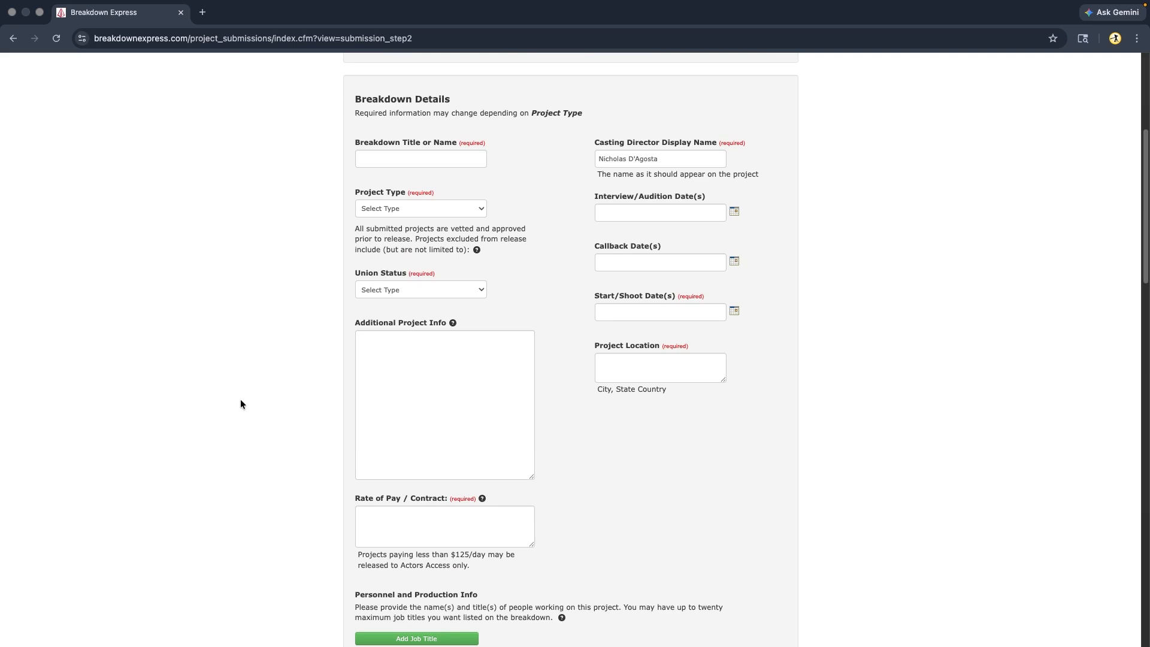
pyautogui.click(386, 159)
pyautogui.write('Rom Com')
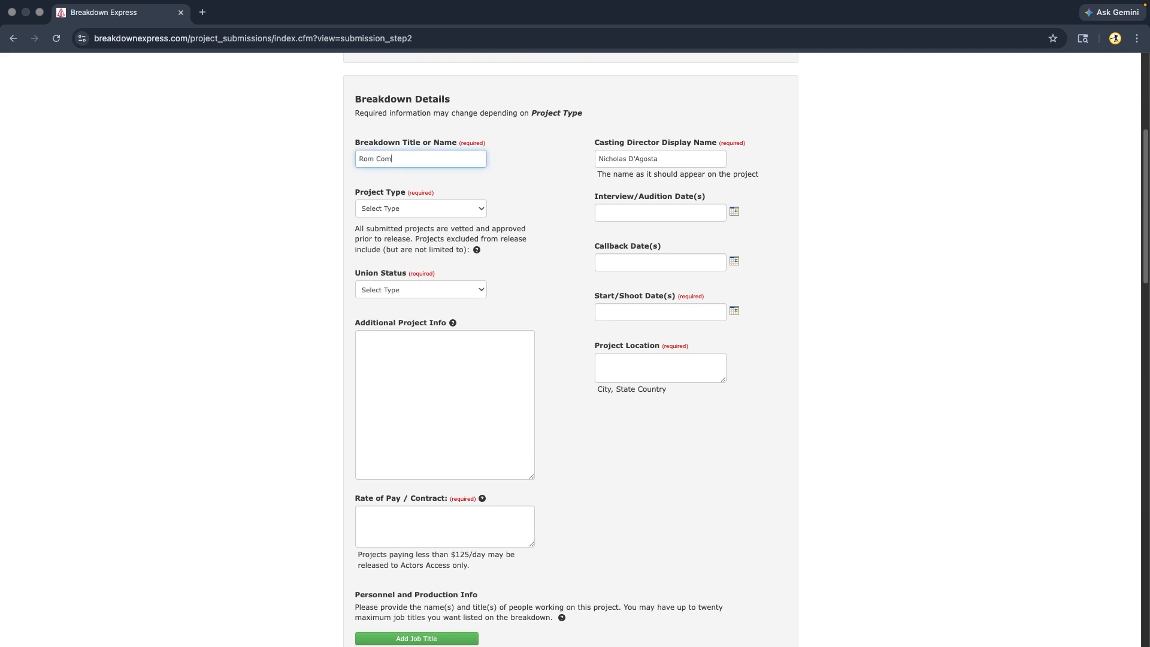
# - Set the breakdown's project type to Short and its union status to NON-UNION
pyautogui.click(368, 210)
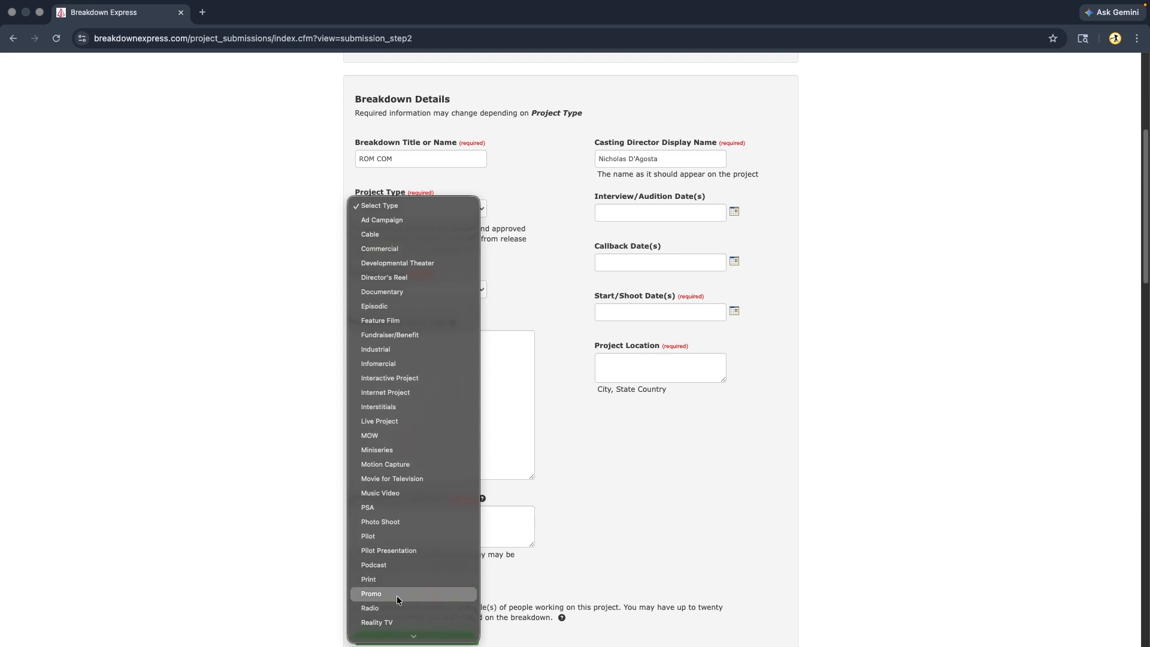
pyautogui.scroll(-5, 408, 432)
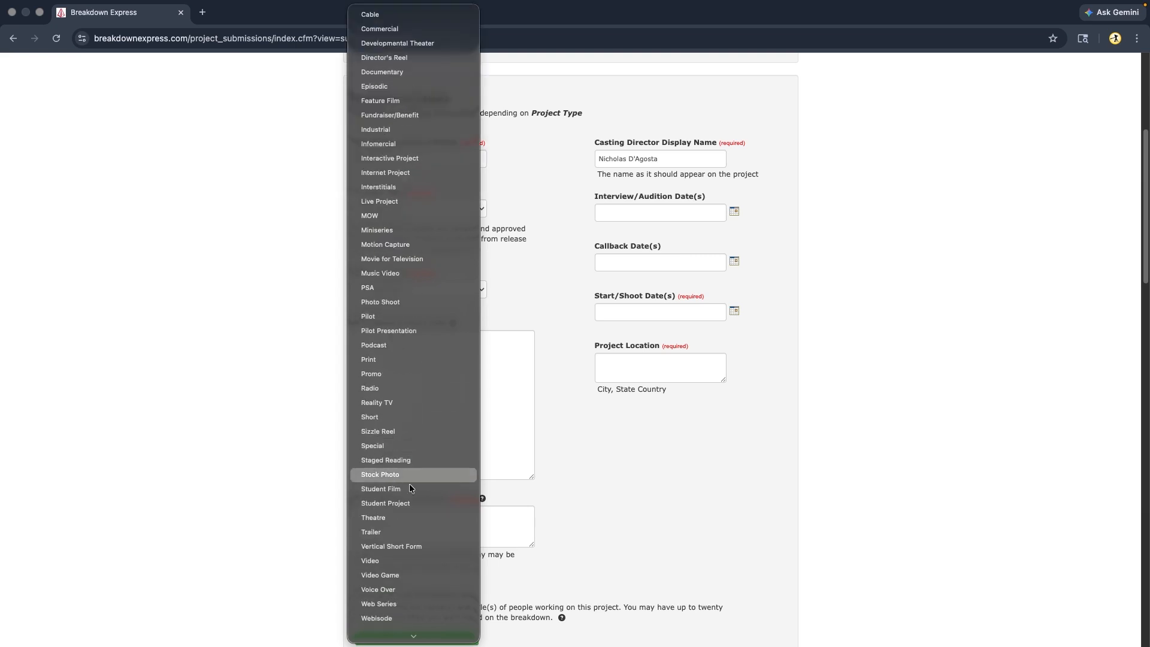
pyautogui.click(397, 418)
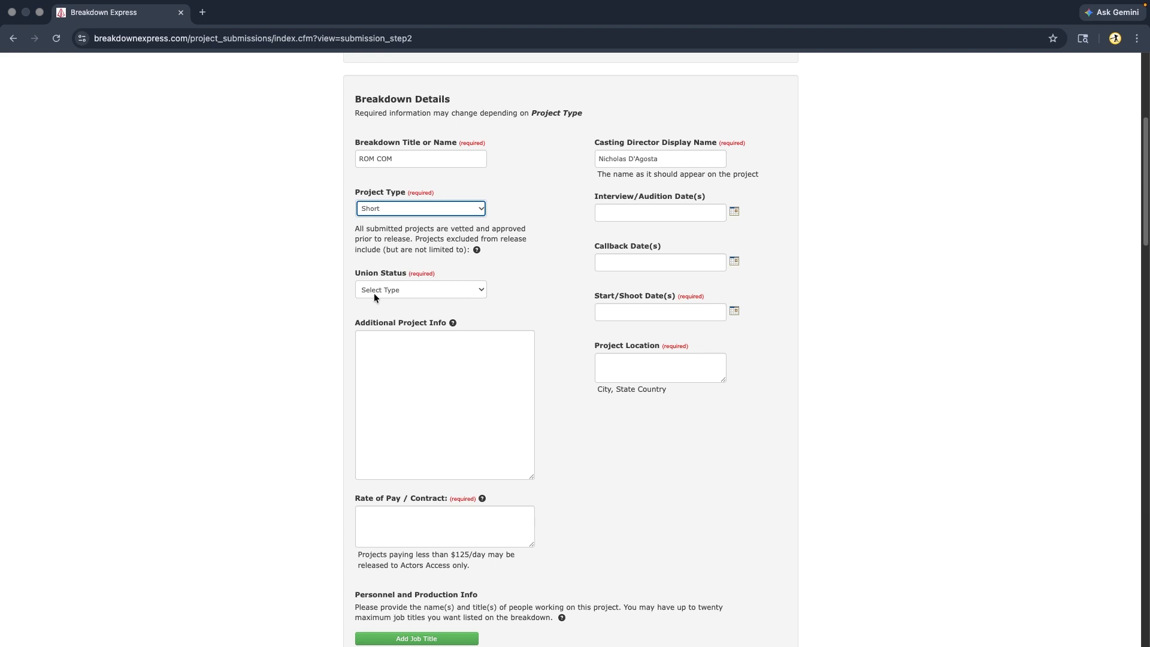
pyautogui.click(373, 293)
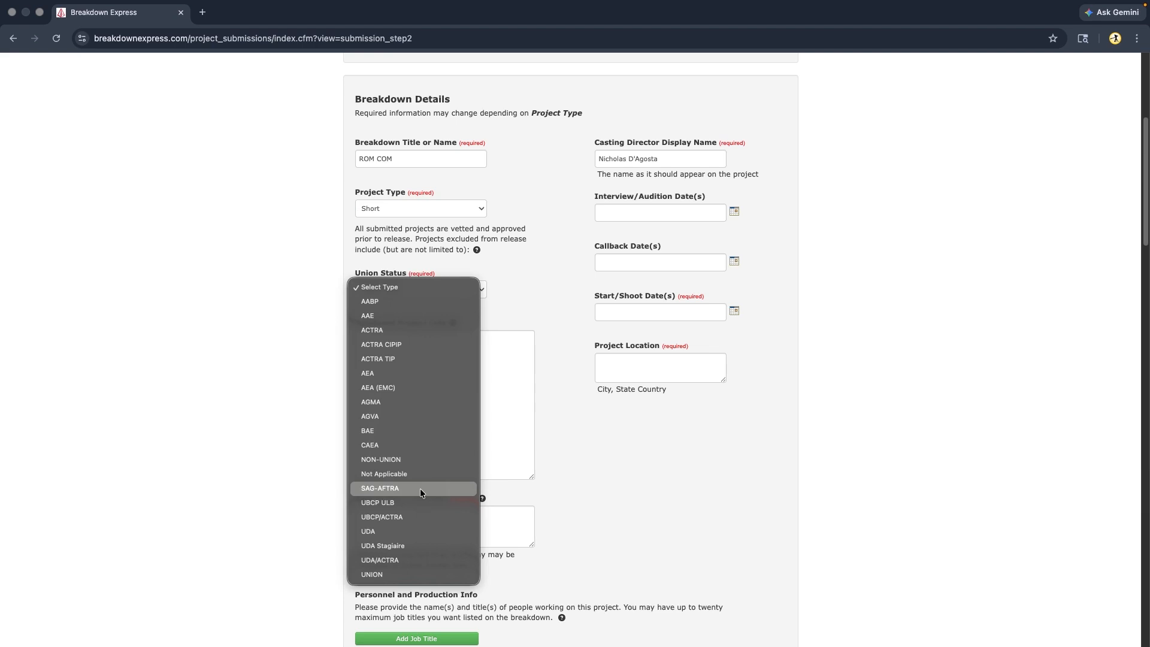
pyautogui.click(395, 459)
# - Enter "No pay. Meals provided." as the rate of pay / contract
pyautogui.press('Tab')
pyautogui.press('Tab')
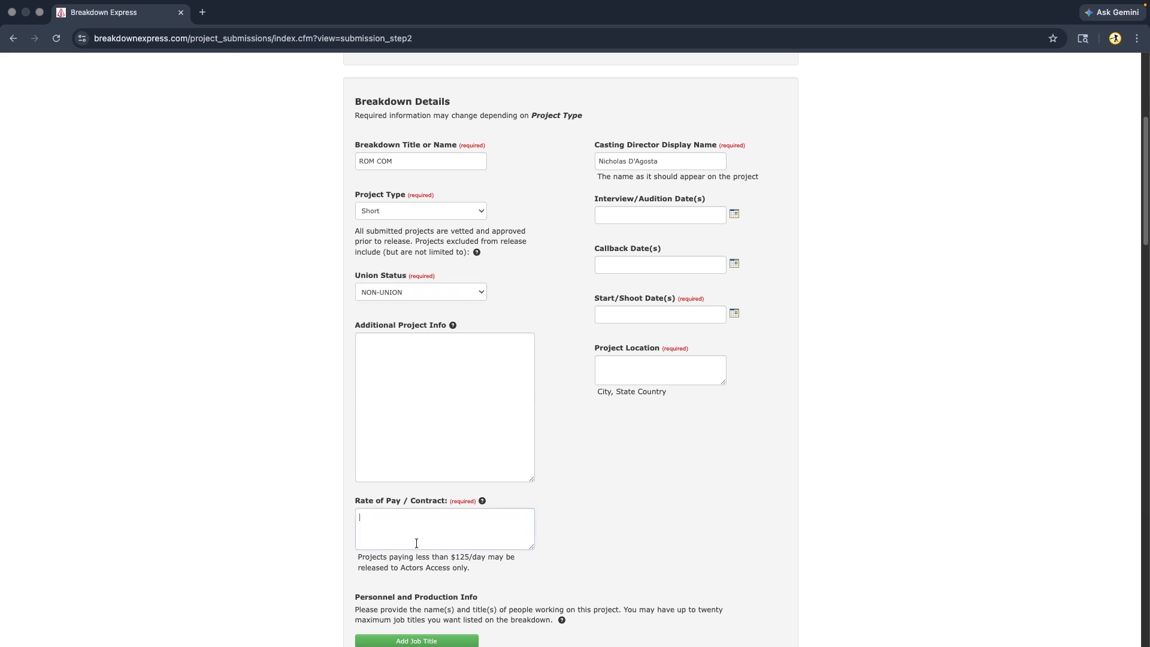
pyautogui.scroll(-2, 282, 497)
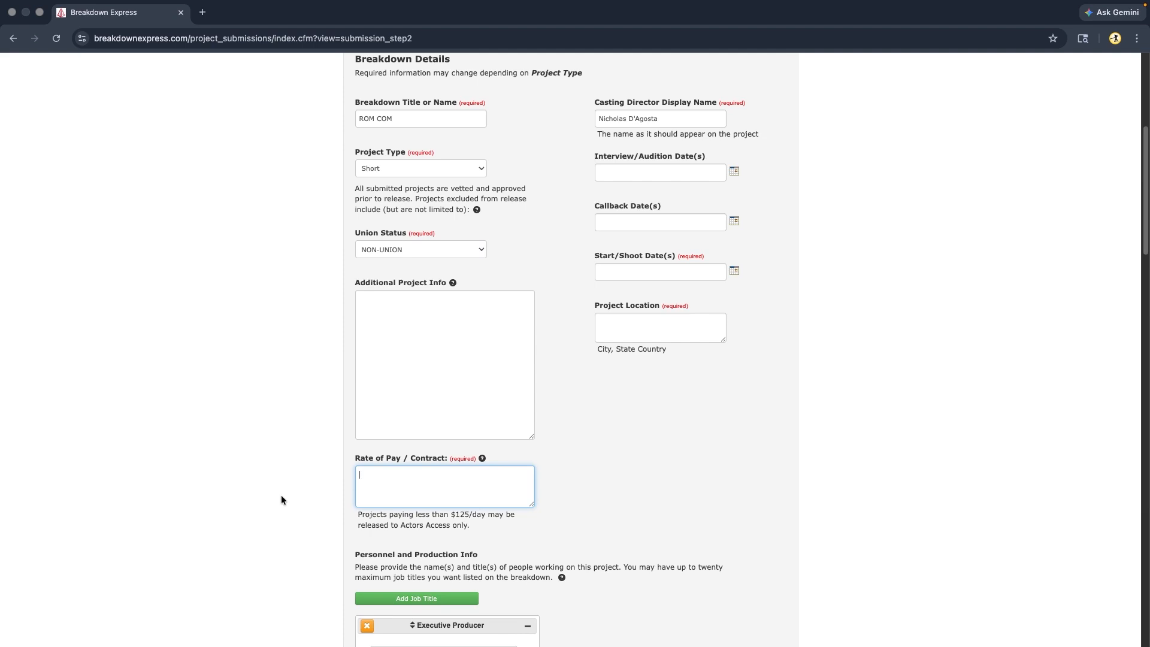
pyautogui.write('No pay.')
pyautogui.write('Meals provided.')
# - Set the start/shoot date to 04/30/2026 and the project location to "White Plains, NY"
pyautogui.click(662, 175)
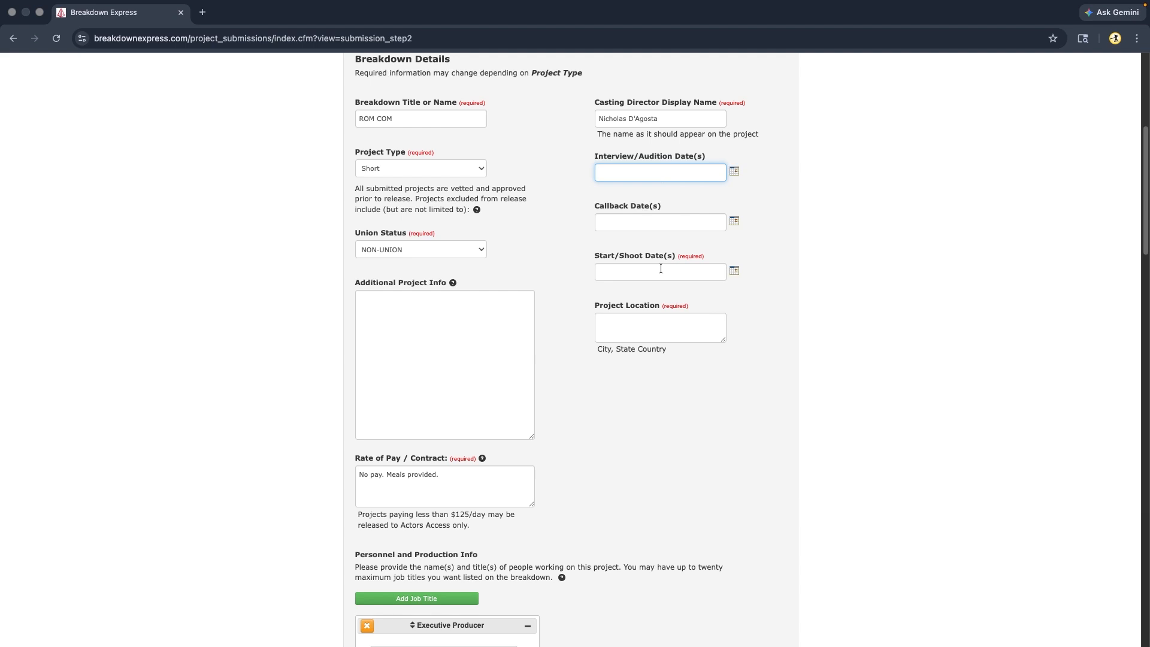
pyautogui.click(740, 270)
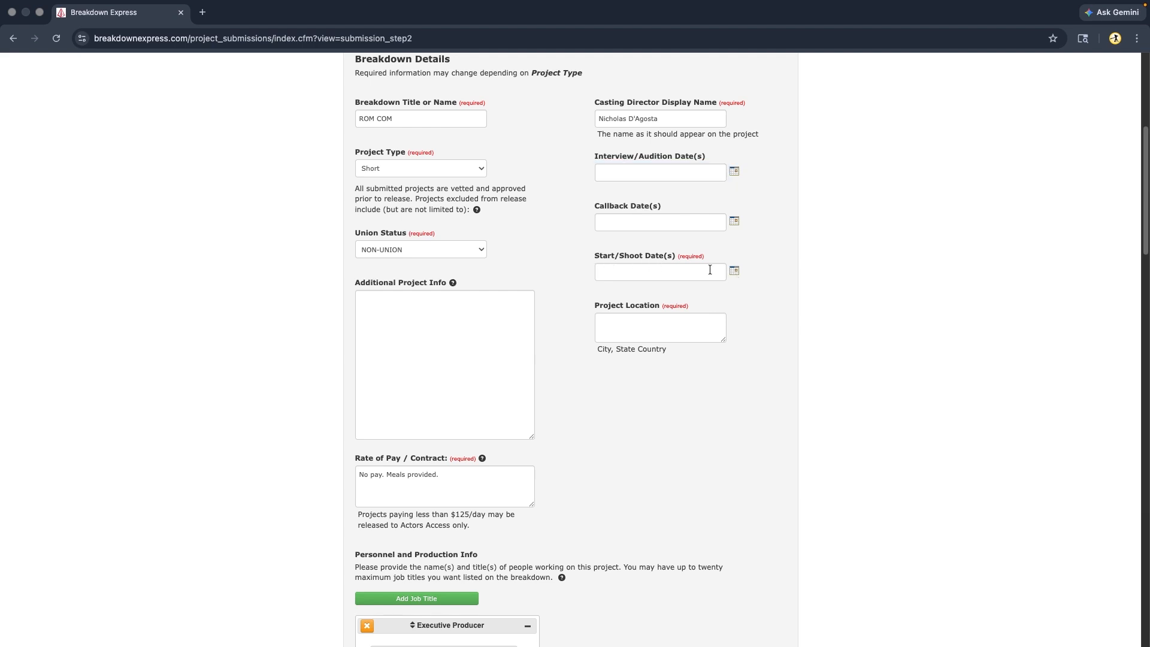
pyautogui.click(733, 270)
pyautogui.click(676, 385)
pyautogui.click(628, 324)
pyautogui.write('W')
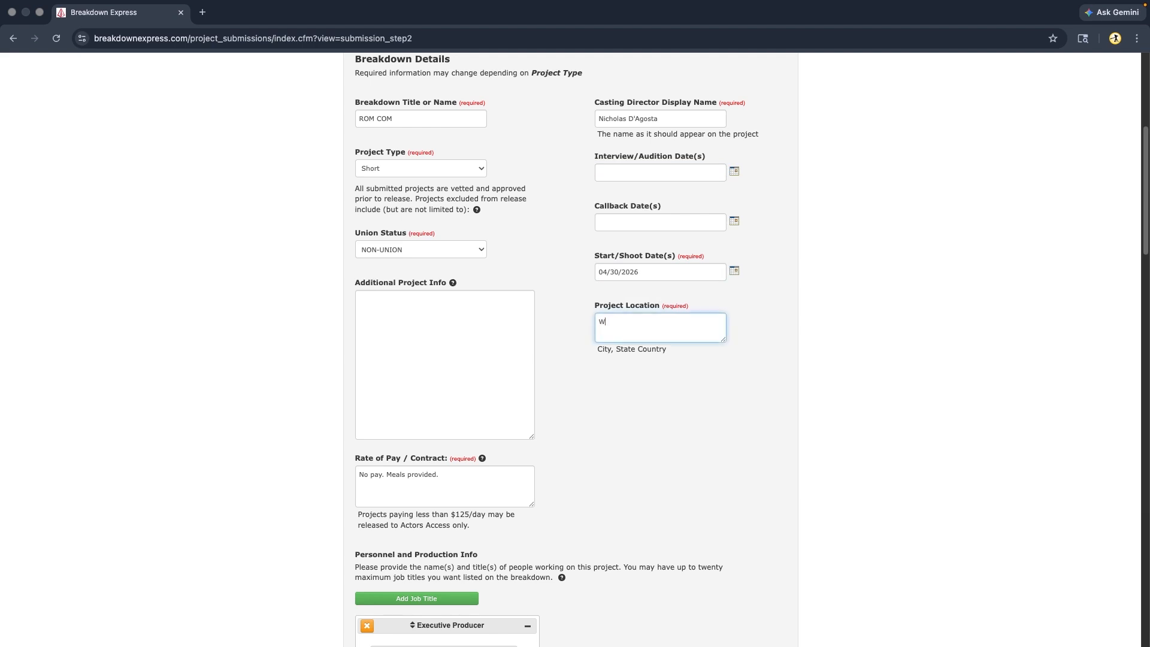
pyautogui.write('hite Plains, NY')
# - Enable submissions through Actors Access with actor notes and demo reels/performance videos accepted, and set the submission deadline to 04/23/2026
pyautogui.scroll(-2, 325, 408)
pyautogui.scroll(-10, 326, 408)
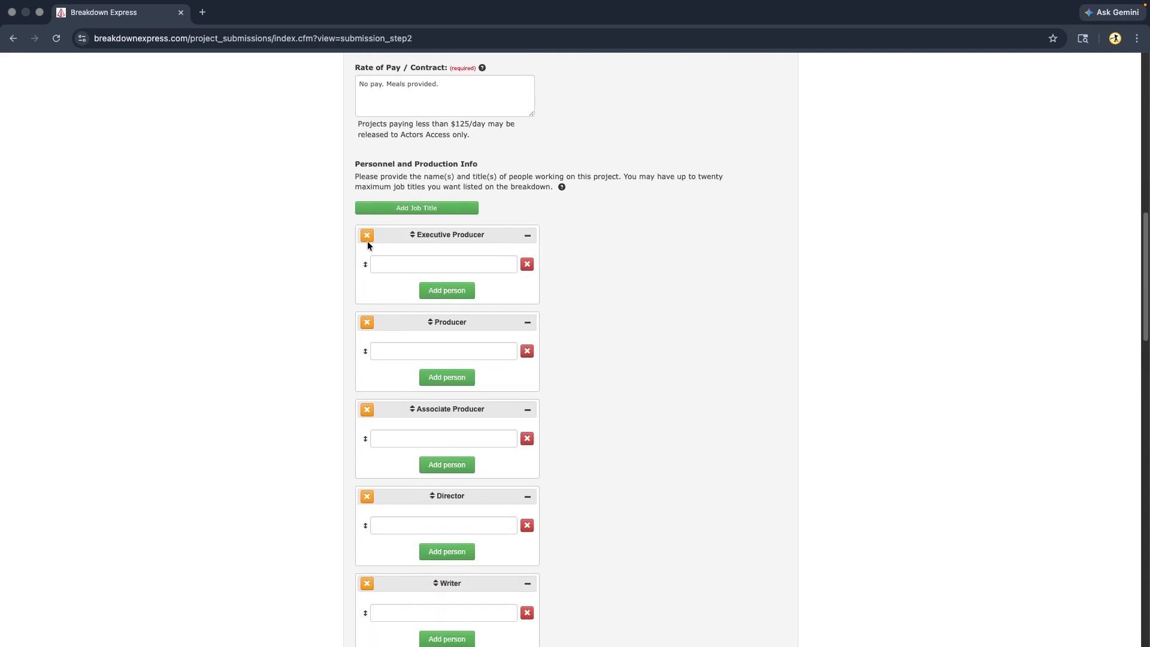
pyautogui.scroll(-2, 413, 279)
pyautogui.scroll(-4, 405, 352)
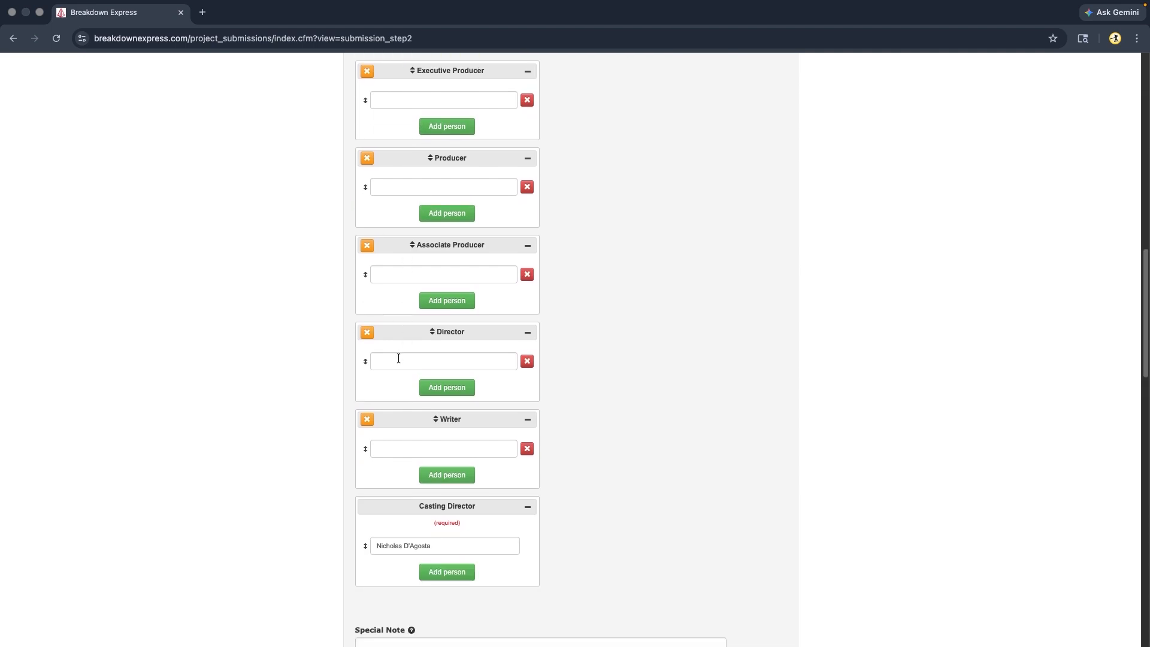
pyautogui.scroll(-2, 389, 356)
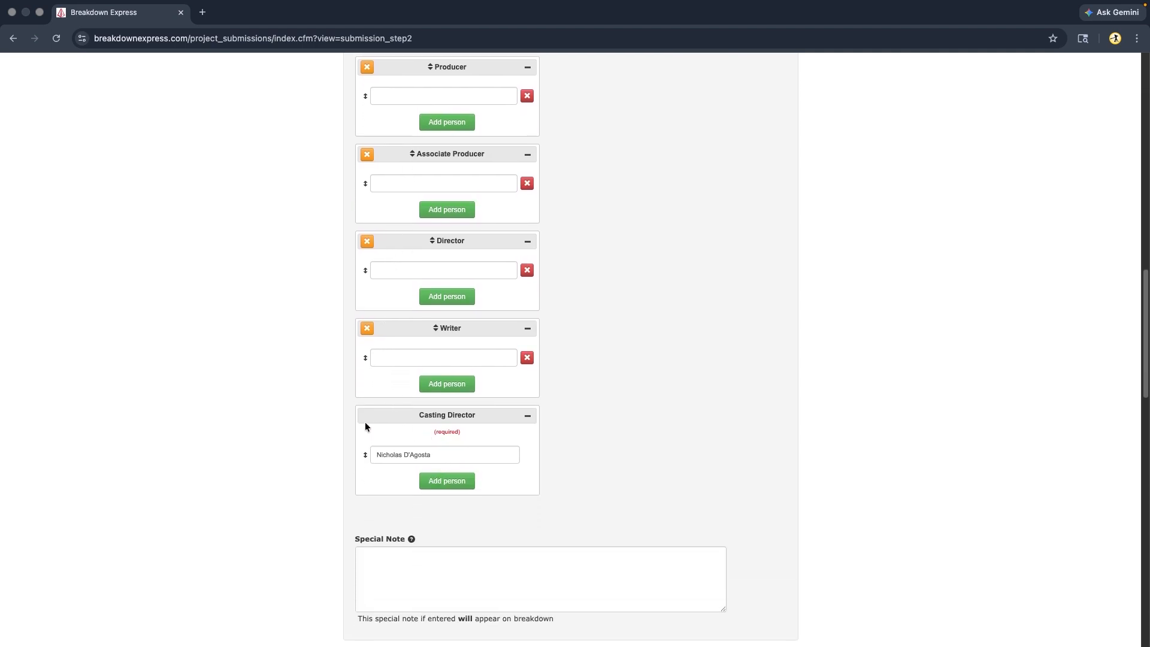
pyautogui.scroll(-3, 362, 423)
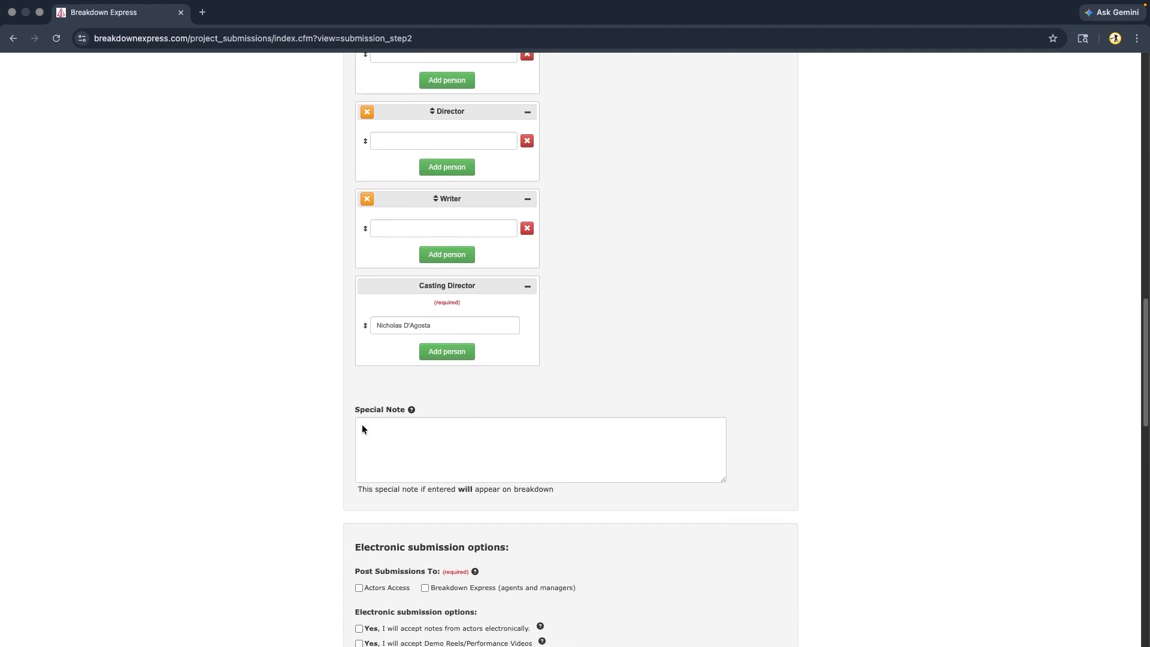
pyautogui.scroll(-10, 361, 180)
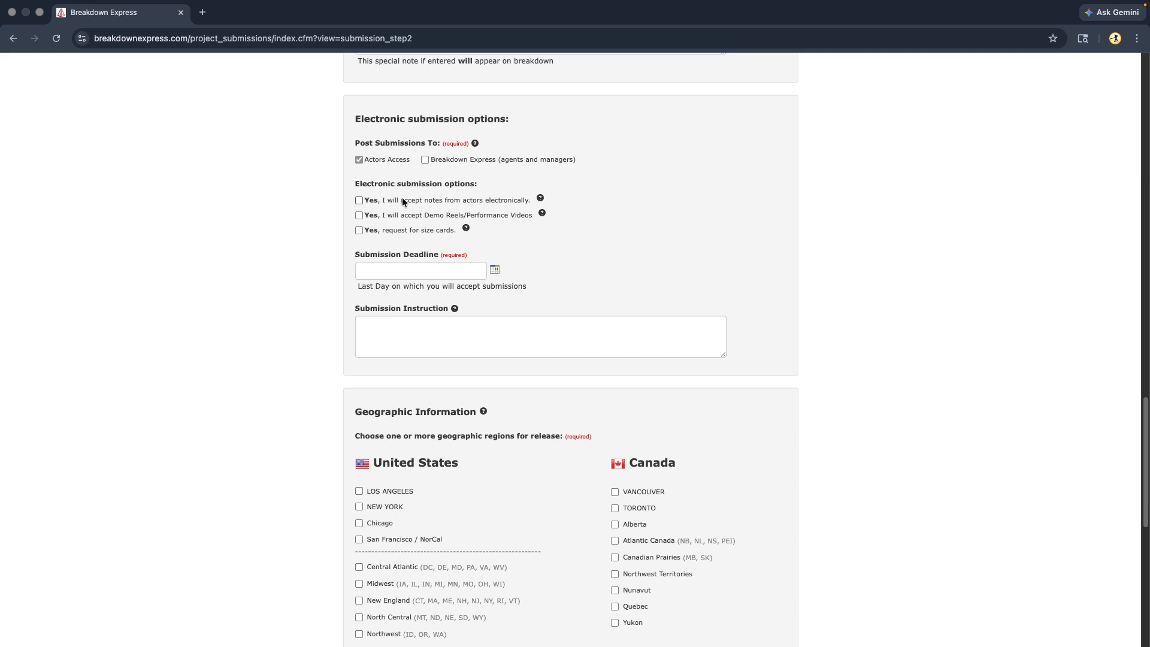
pyautogui.click(374, 217)
pyautogui.click(401, 202)
pyautogui.click(494, 270)
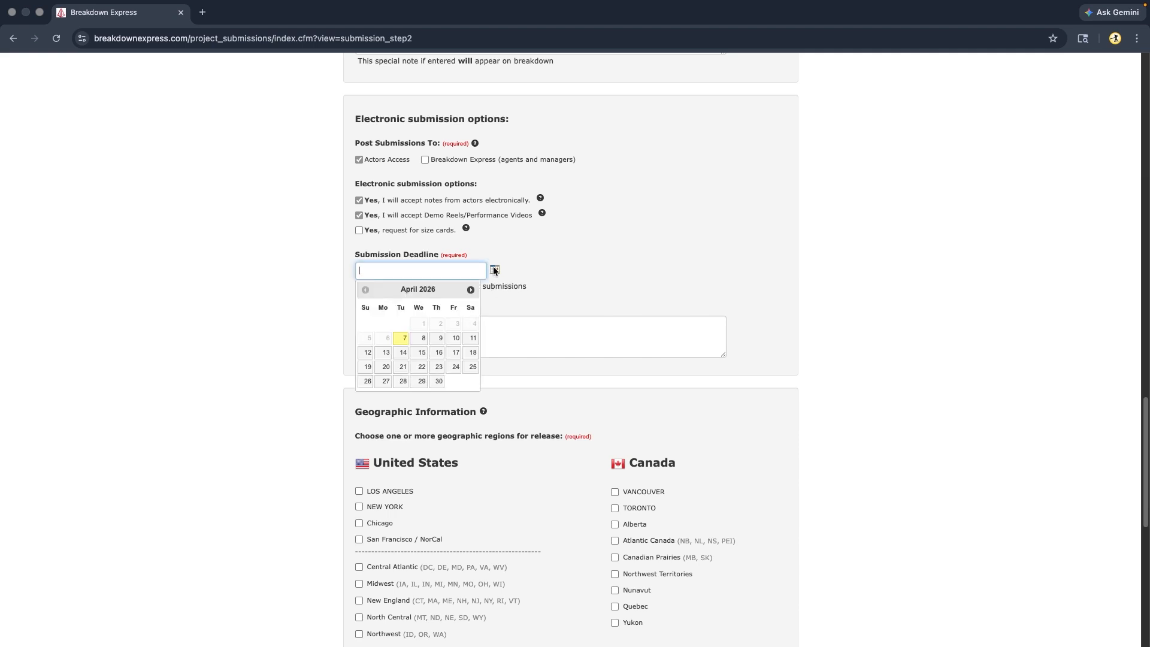
pyautogui.click(436, 367)
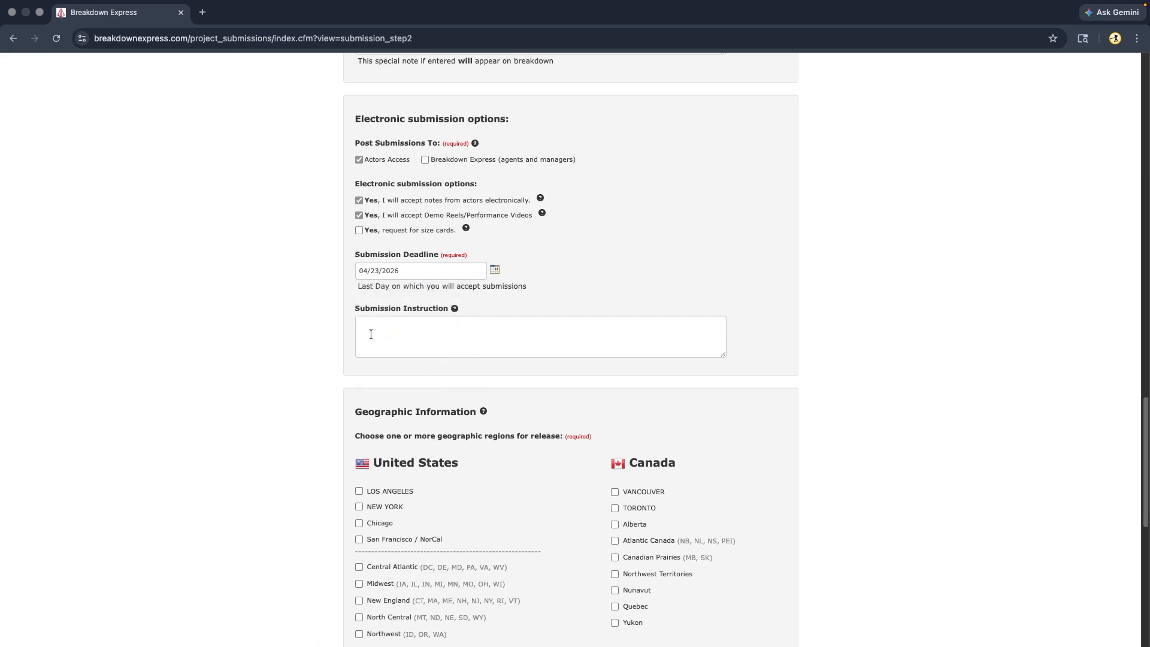
# - Begin the submission instruction with "Please record a video where you slate your name, height, and then perform a monologue one"
pyautogui.click(371, 335)
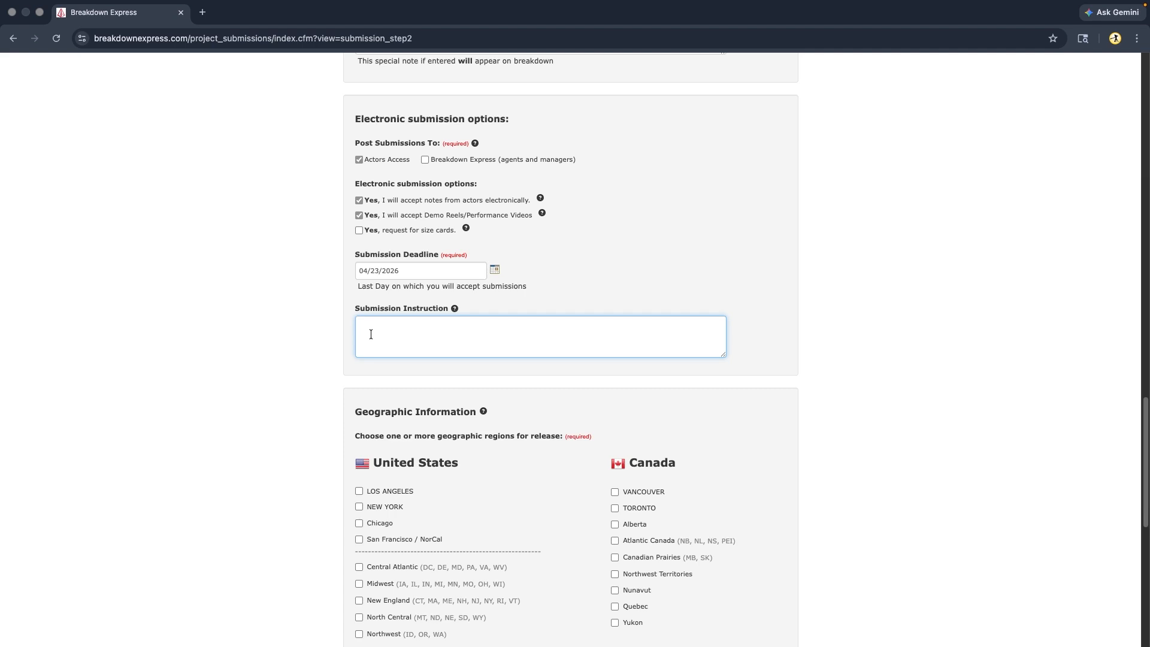
pyautogui.write('se rte')
pyautogui.press('BackSpace')
pyautogui.write('coed')
pyautogui.press('BackSpace')
pyautogui.press('BackSpace')
pyautogui.press('BackSpace')
pyautogui.write('rd a video wher y')
pyautogui.write('e you slat')
pyautogui.write('e your name')
pyautogui.write(', height,')
pyautogui.write(' and thew')
pyautogui.write(' perform')
pyautogui.write(' a ')
pyautogui.write('monologu')
pyautogui.write('e one mi')
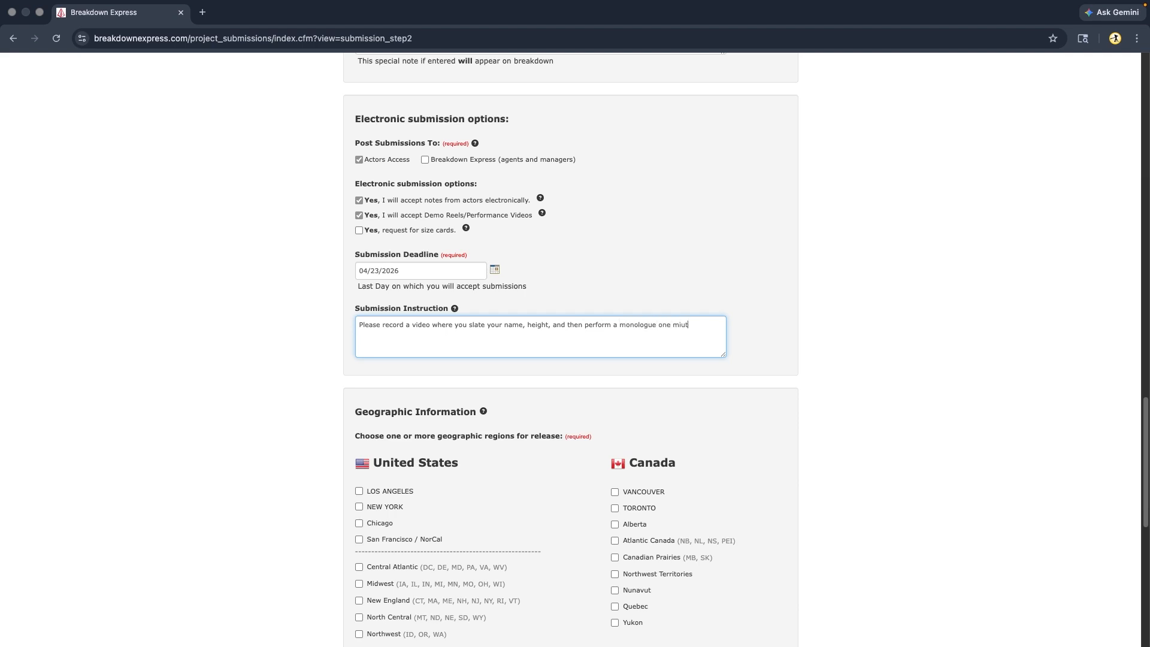
# - Complete the submission instruction with "minute or under in length. Email unlisted YouTube video link to" followed by the contact email address
pyautogui.write('nute or under in length. Email unlisted vi')
pyautogui.press('BackSpace')
pyautogui.press('BackSpace')
pyautogui.write('YouTuibe')
pyautogui.press('BackSpace')
pyautogui.press('BackSpace')
pyautogui.press('BackSpace')
pyautogui.press('BackSpace')
pyautogui.write('be video link to')
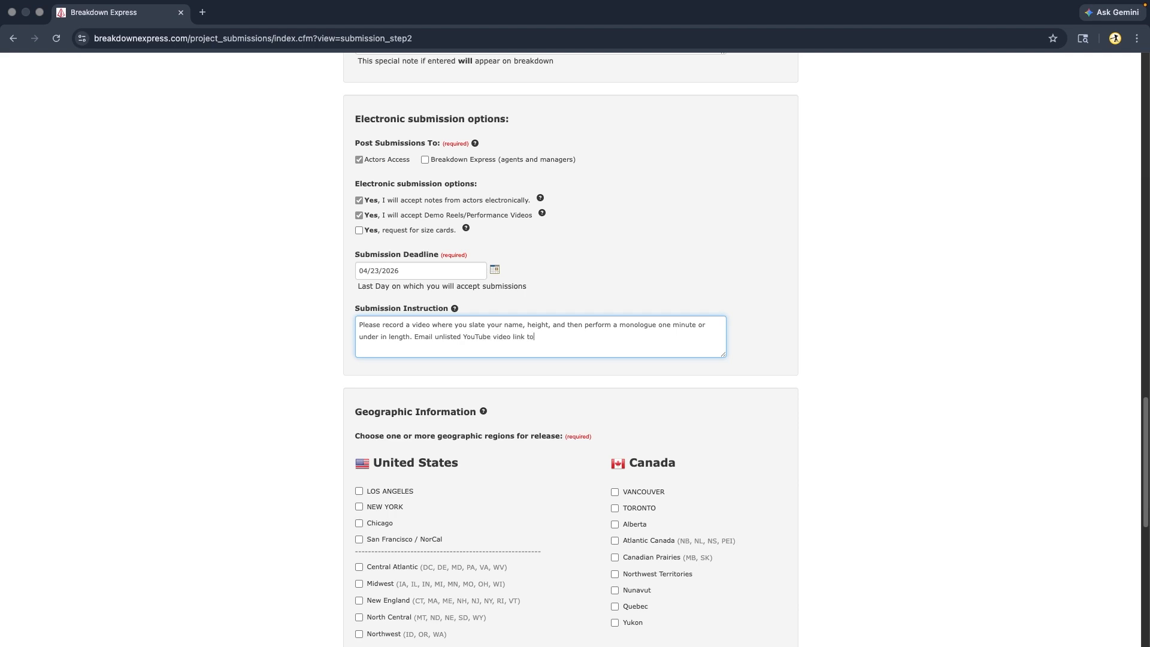
pyautogui.write(' 123@123.com.')
# - Choose NEW YORK as the geographic region for the breakdown's release
pyautogui.scroll(-3, 236, 305)
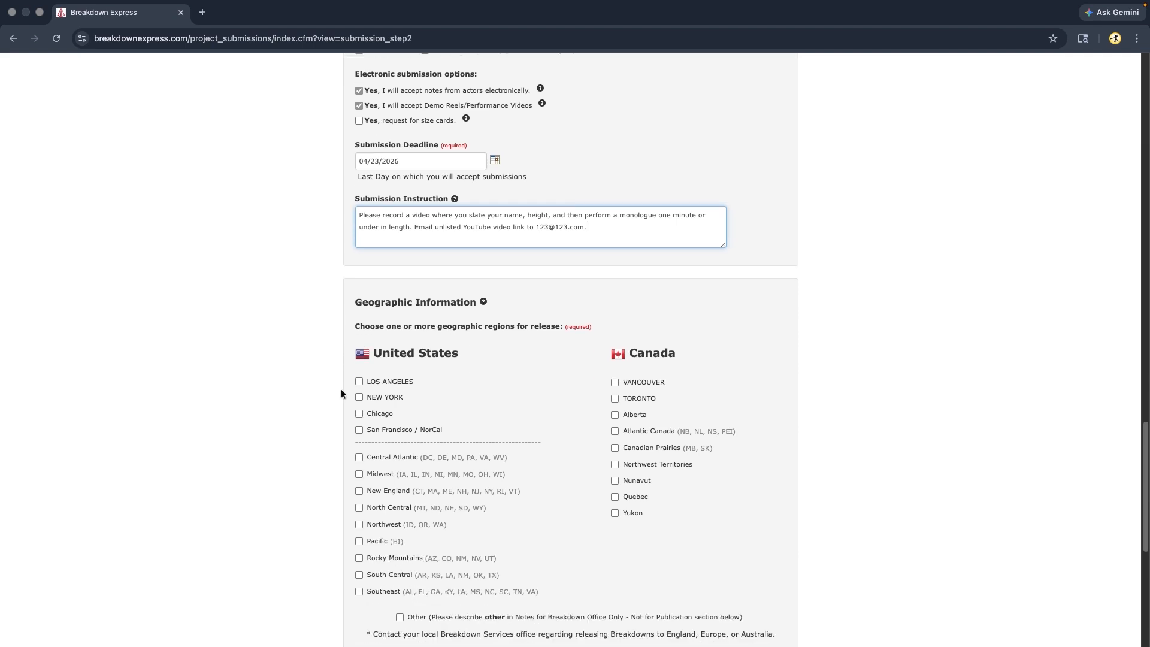
pyautogui.scroll(-1, 346, 392)
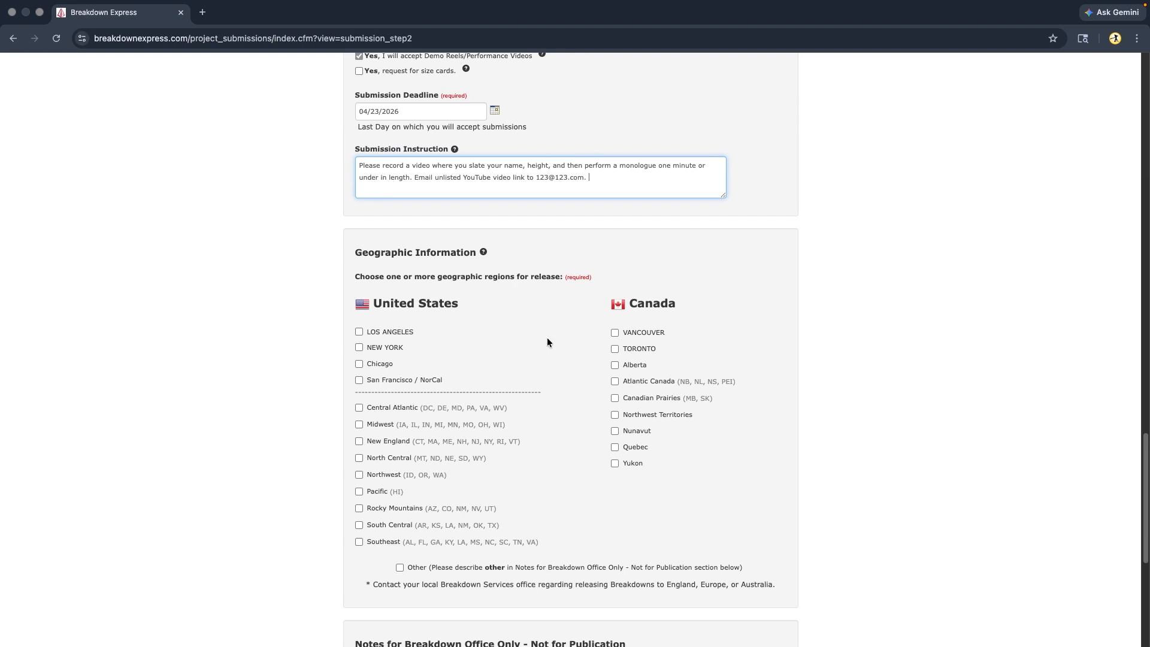
pyautogui.click(359, 348)
# - Select the New York Office with no nudity declared for the project, and continue to the roles page
pyautogui.scroll(-4, 327, 529)
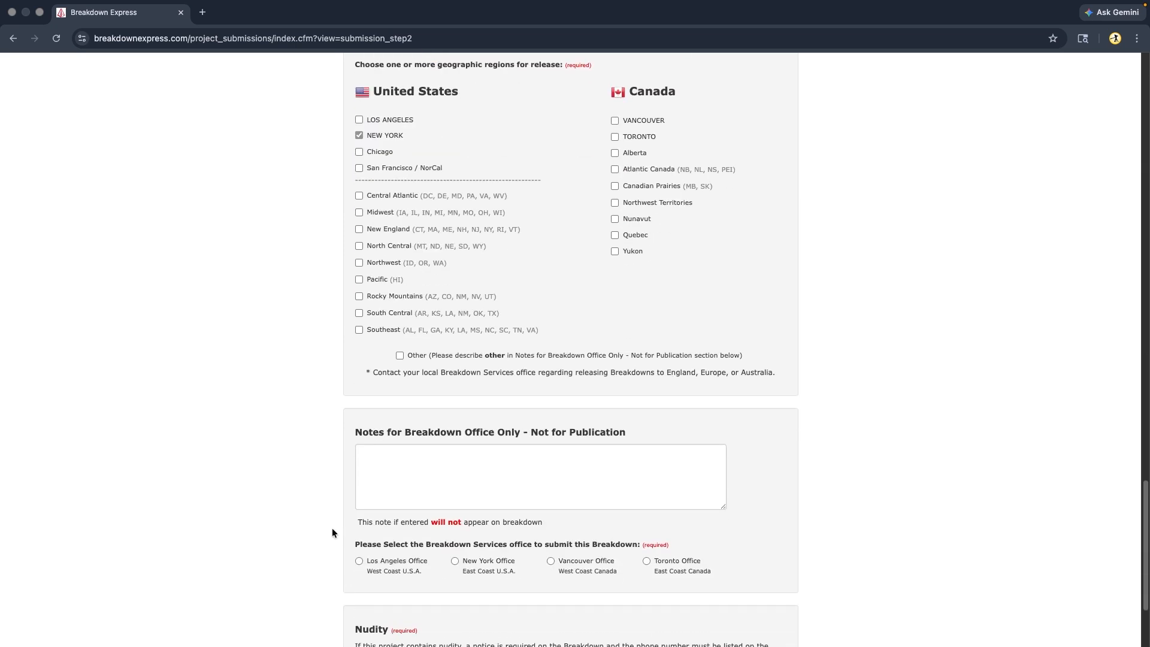
pyautogui.scroll(-1, 332, 533)
pyautogui.scroll(-2, 426, 508)
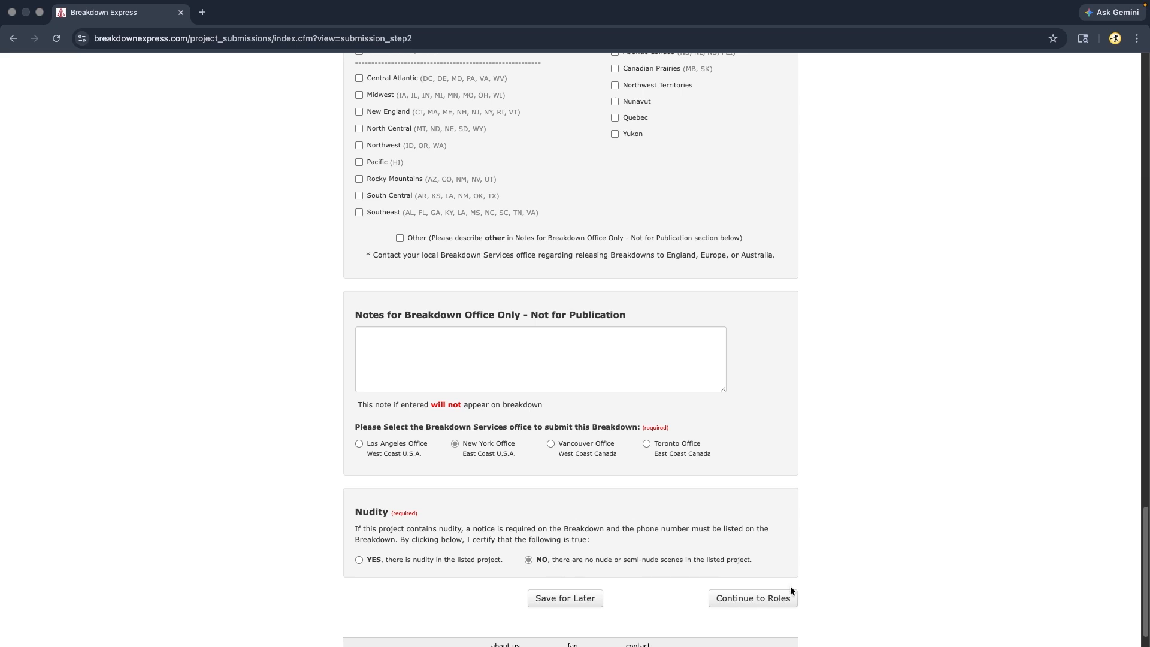
pyautogui.click(750, 599)
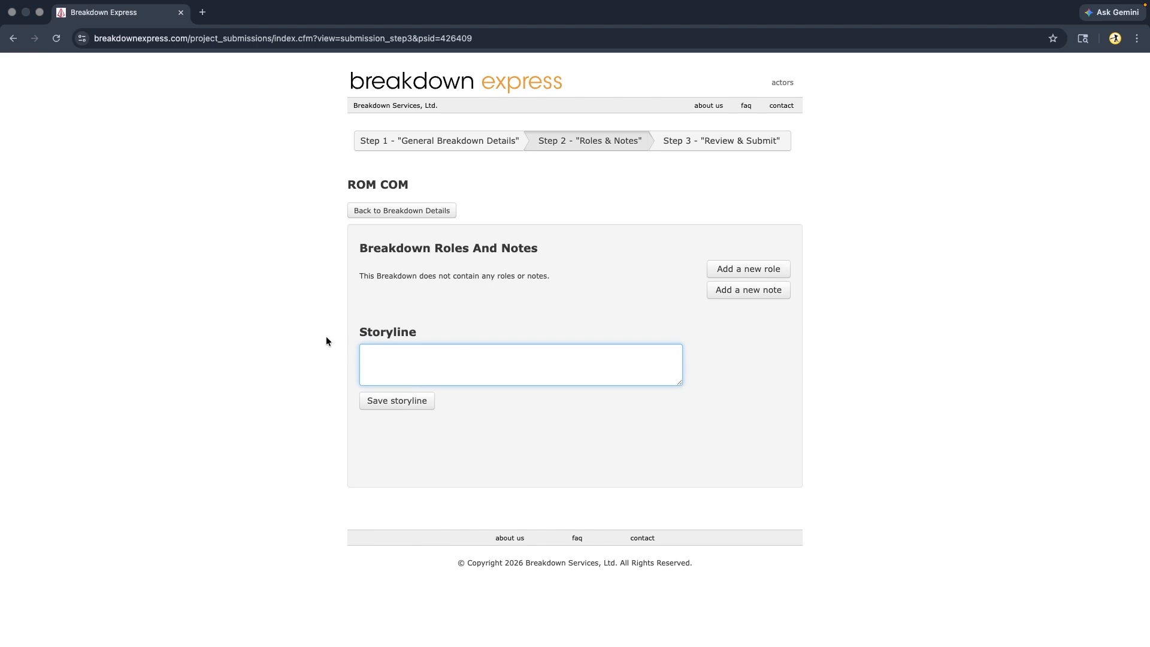
# - Enter "Boy meets girl." as the storyline and save it
pyautogui.write('Boy meets girl.')
pyautogui.click(403, 401)
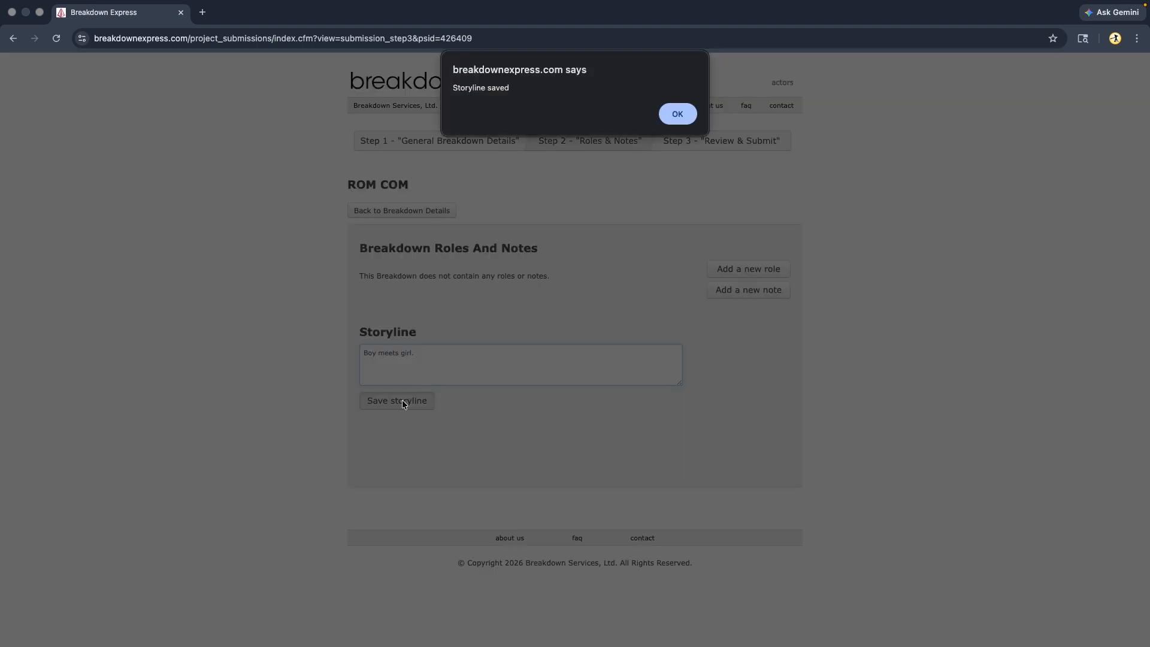
pyautogui.click(676, 114)
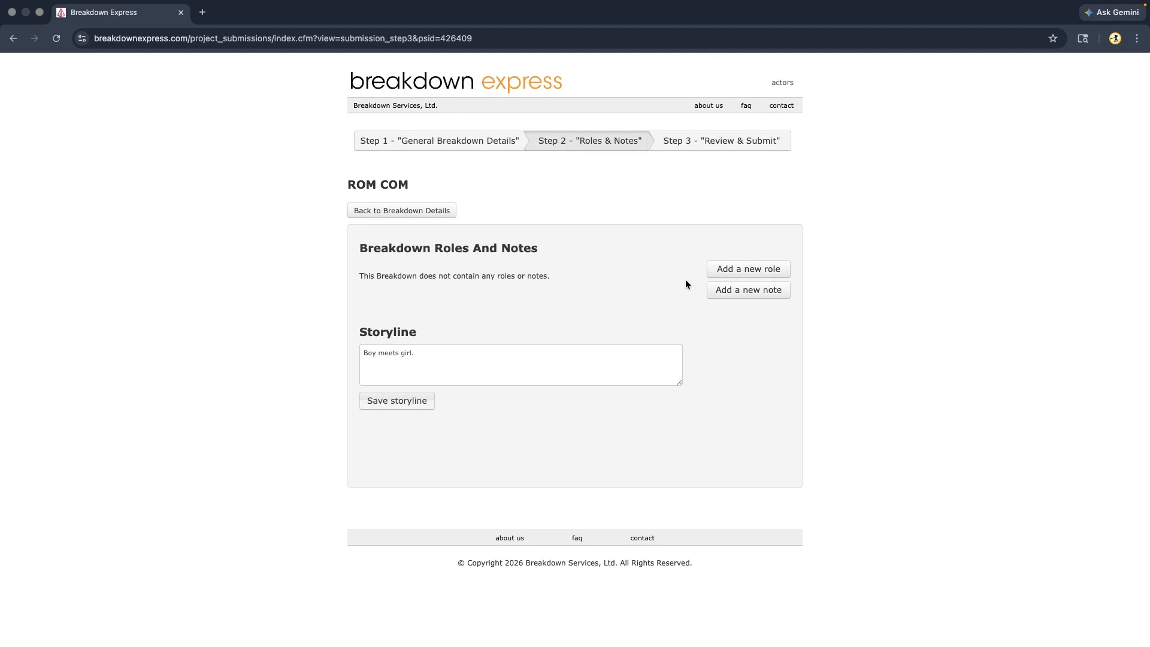
# - Add a new role to the breakdown and name it "Boy"
pyautogui.click(732, 271)
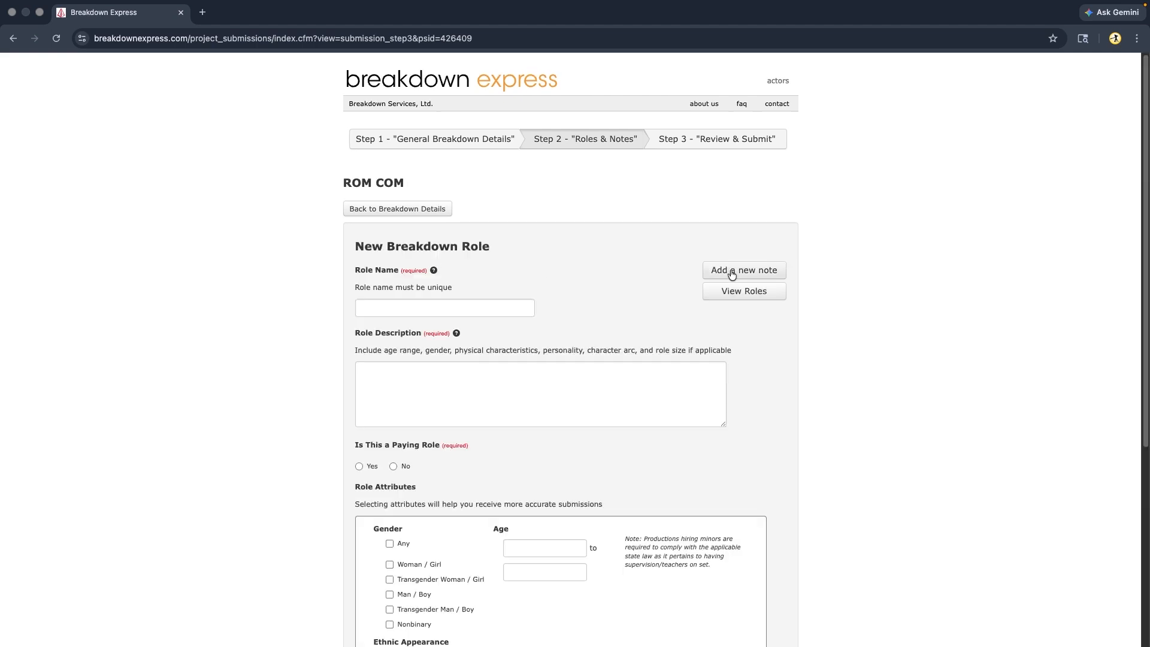
pyautogui.scroll(-3, 732, 273)
pyautogui.click(379, 202)
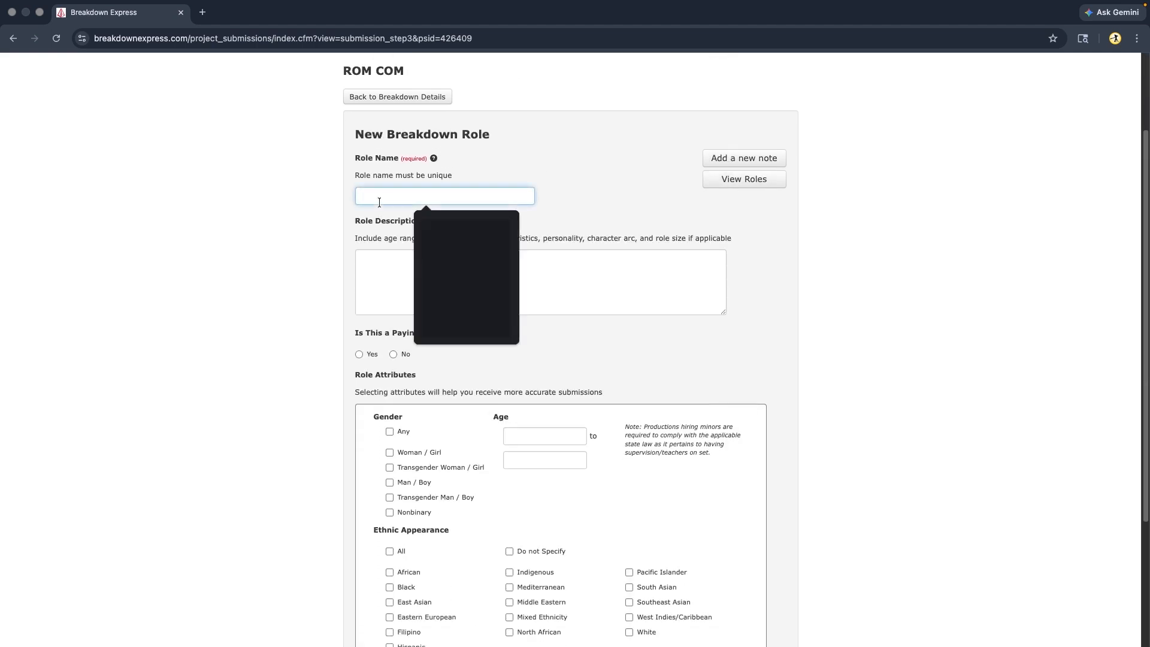
pyautogui.write('Boy')
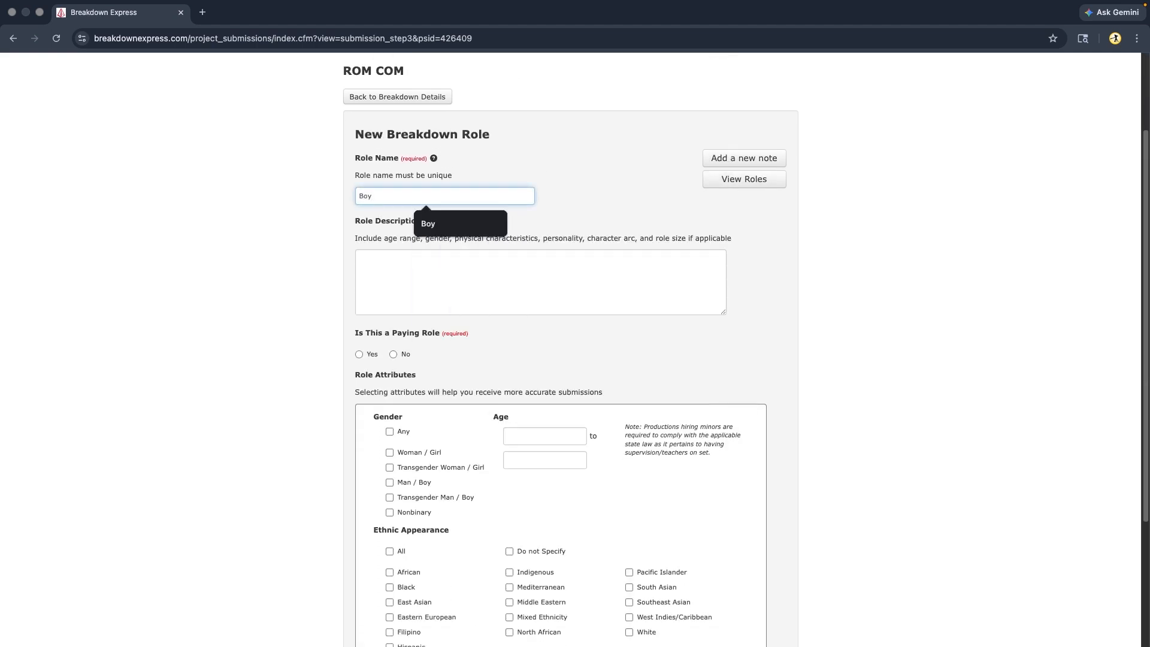
pyautogui.click(256, 229)
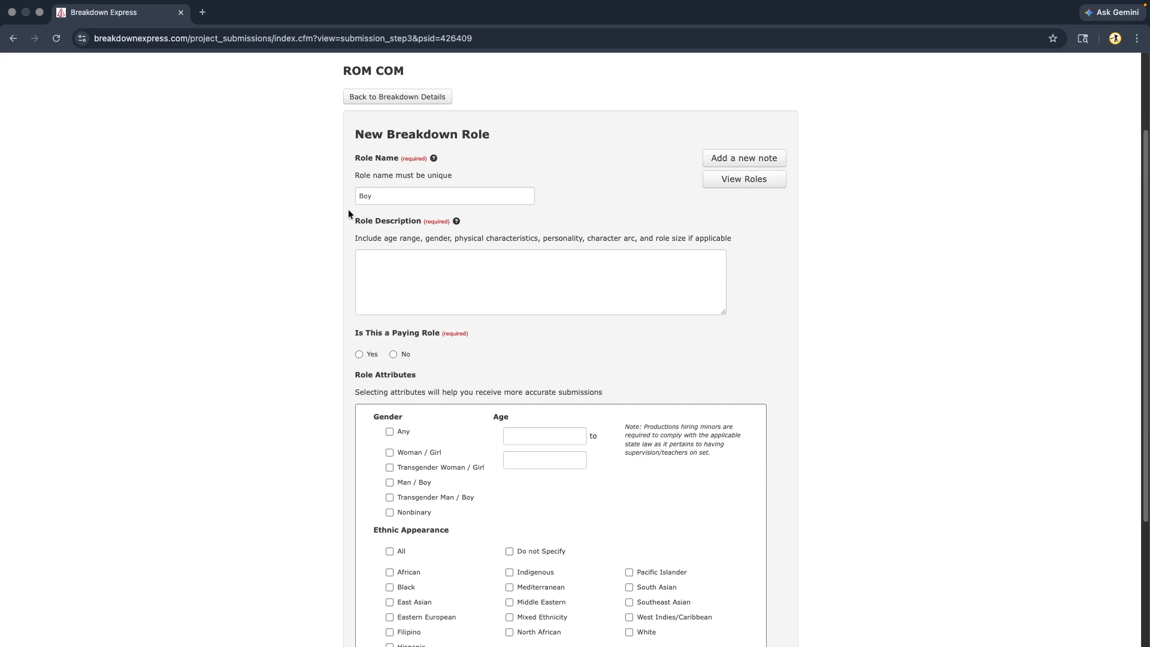
# - Describe the role as "A cheeky young man who likes to play jokes on people.5'7"-5'10"."
pyautogui.click(381, 275)
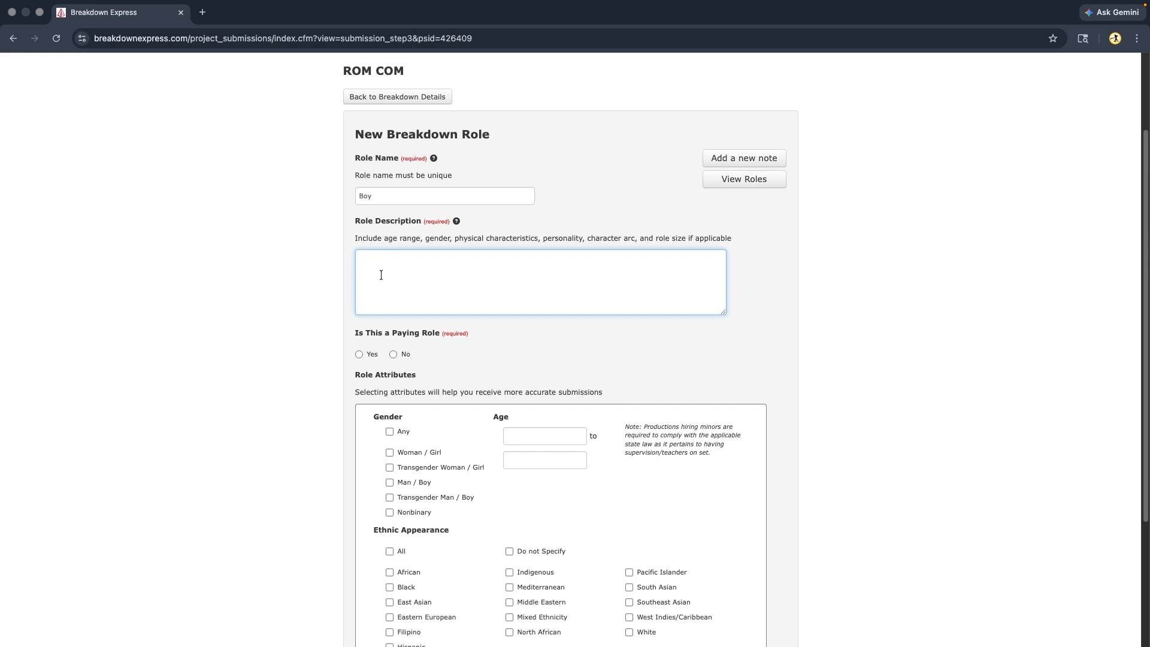
pyautogui.write('A cheeky young man who likes to play jokes on')
pyautogui.write('people.5\'7"-5\'10')
pyautogui.write('.')
# - Set the Boy role's age range to 20 to 30 and its gender to Man / Boy
pyautogui.click(559, 443)
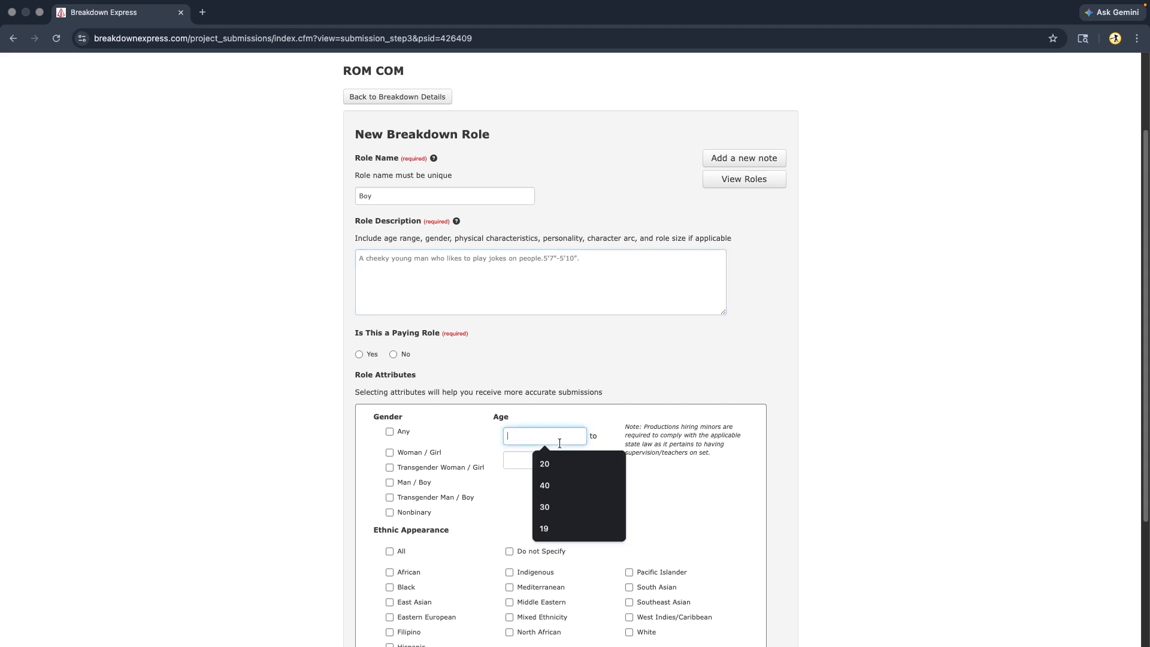
pyautogui.write('20')
pyautogui.click(549, 460)
pyautogui.write('30')
pyautogui.click(344, 456)
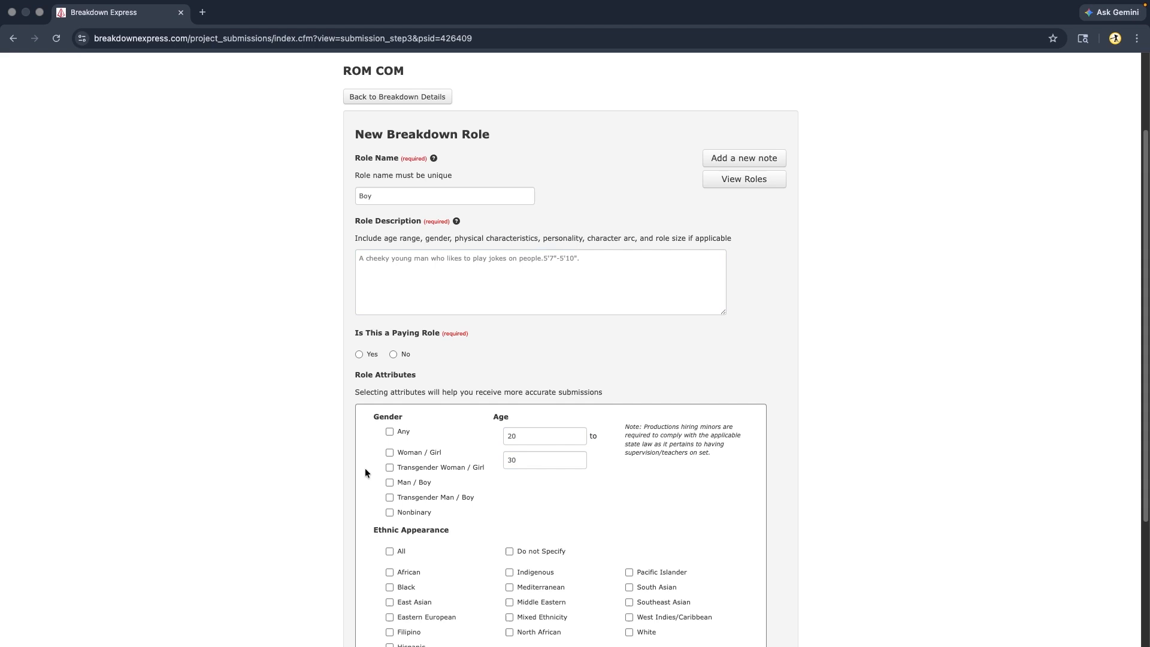
pyautogui.click(390, 483)
# - Mark the Boy role as non-paying and open to all ethnic appearances, and save the role
pyautogui.scroll(-2, 289, 414)
pyautogui.click(394, 300)
pyautogui.scroll(-5, 272, 360)
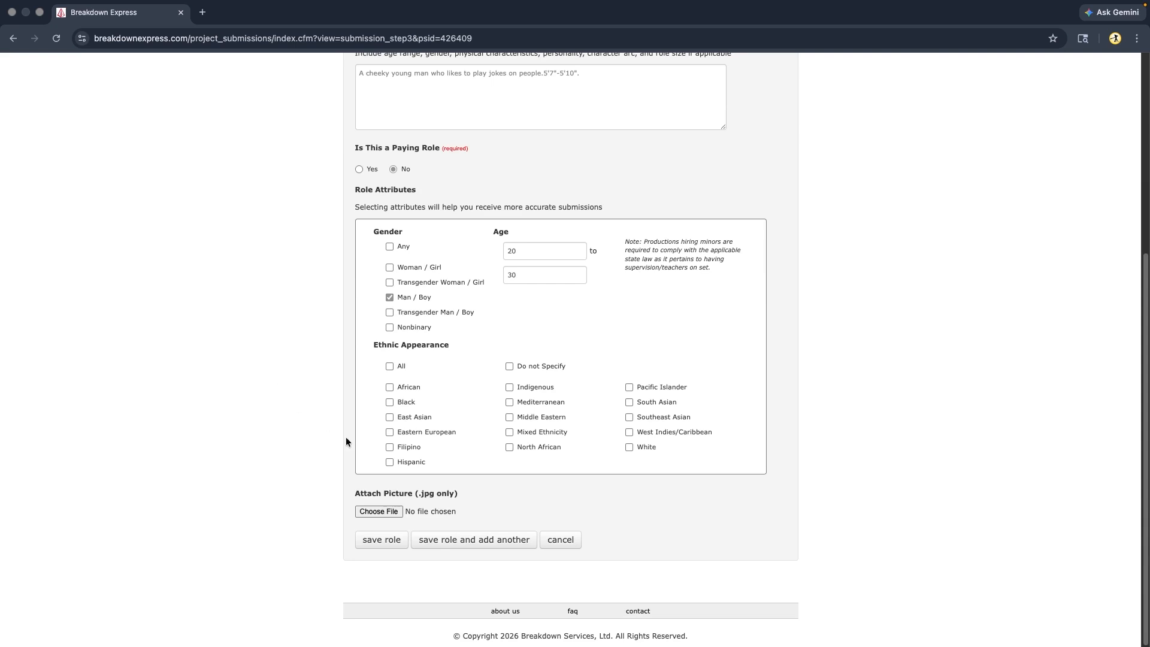
pyautogui.click(390, 368)
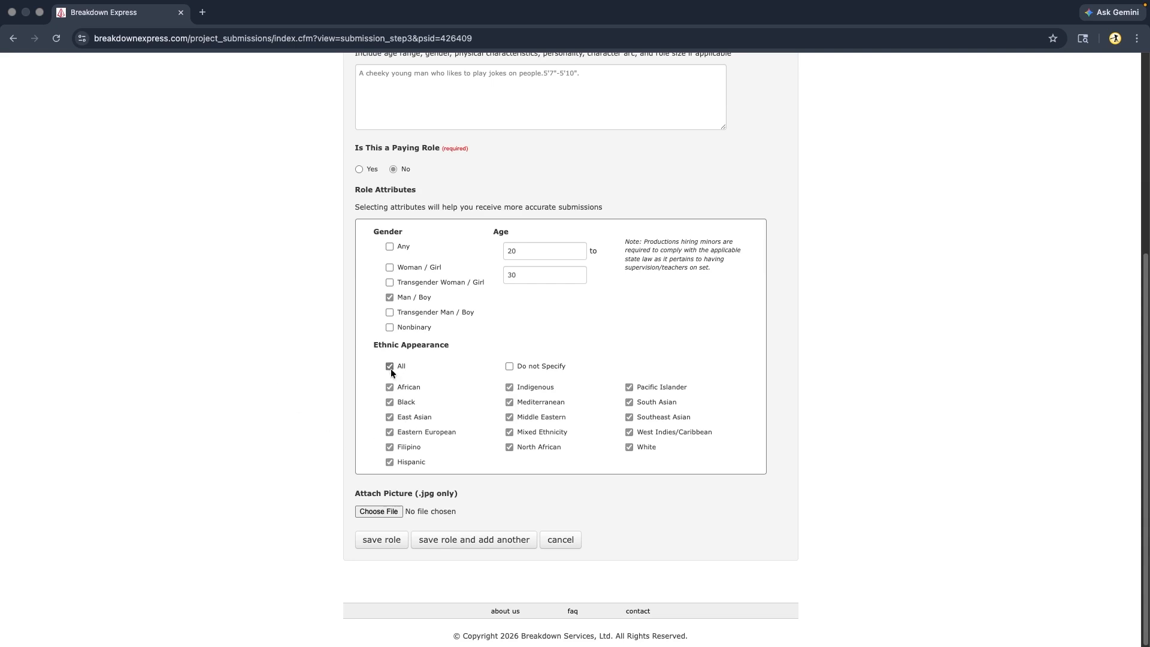
pyautogui.click(383, 542)
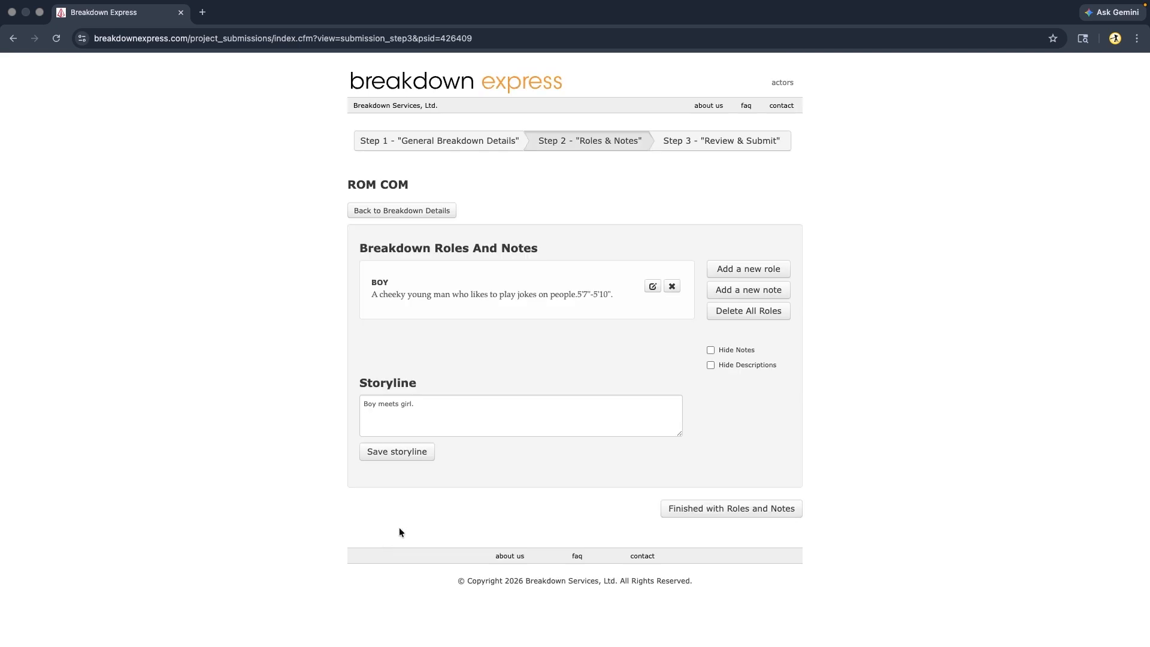
# - Add a new role named "Girl" with the description "A shy young woman who likes to read."
pyautogui.click(731, 269)
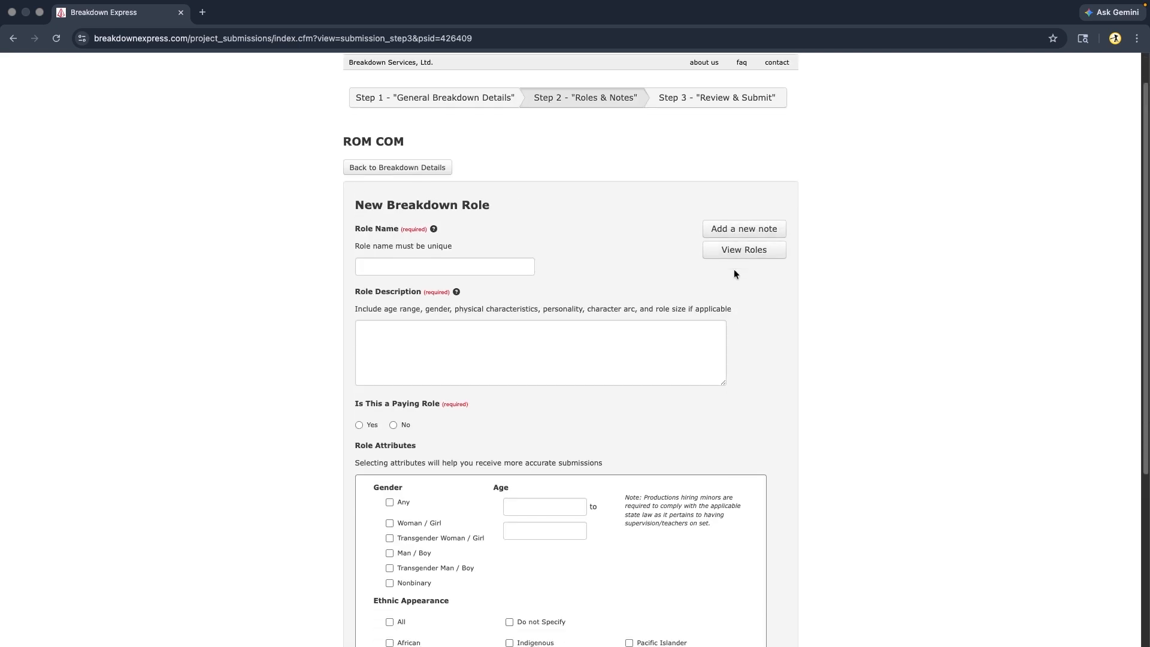
pyautogui.click(389, 197)
pyautogui.write('Girl')
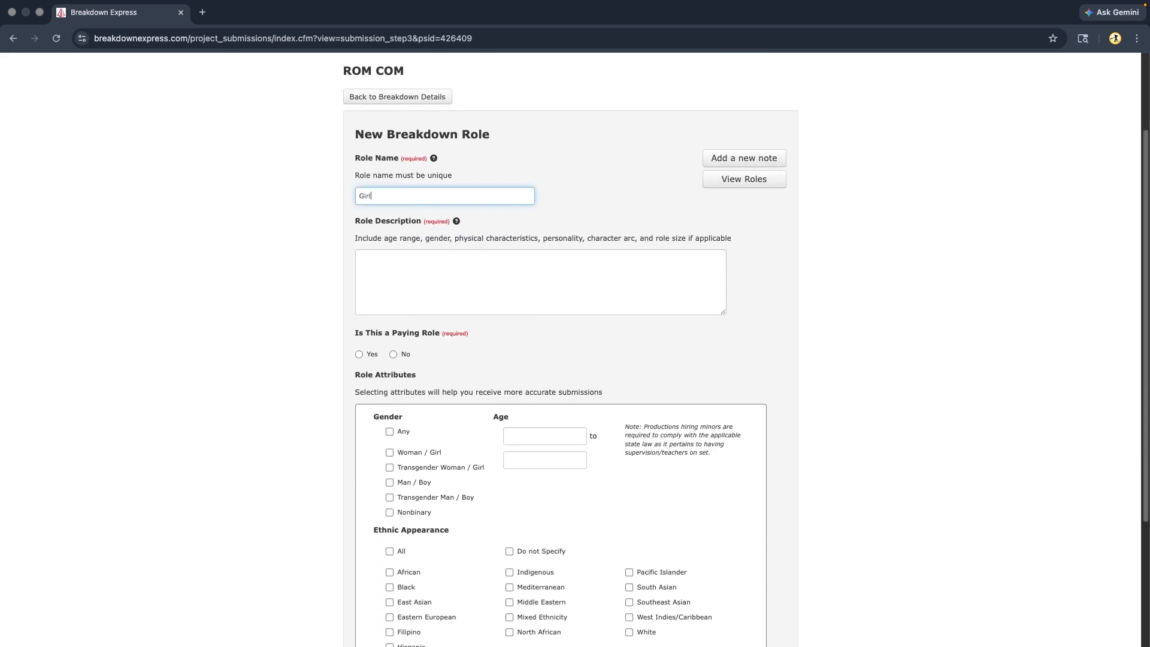
pyautogui.click(408, 274)
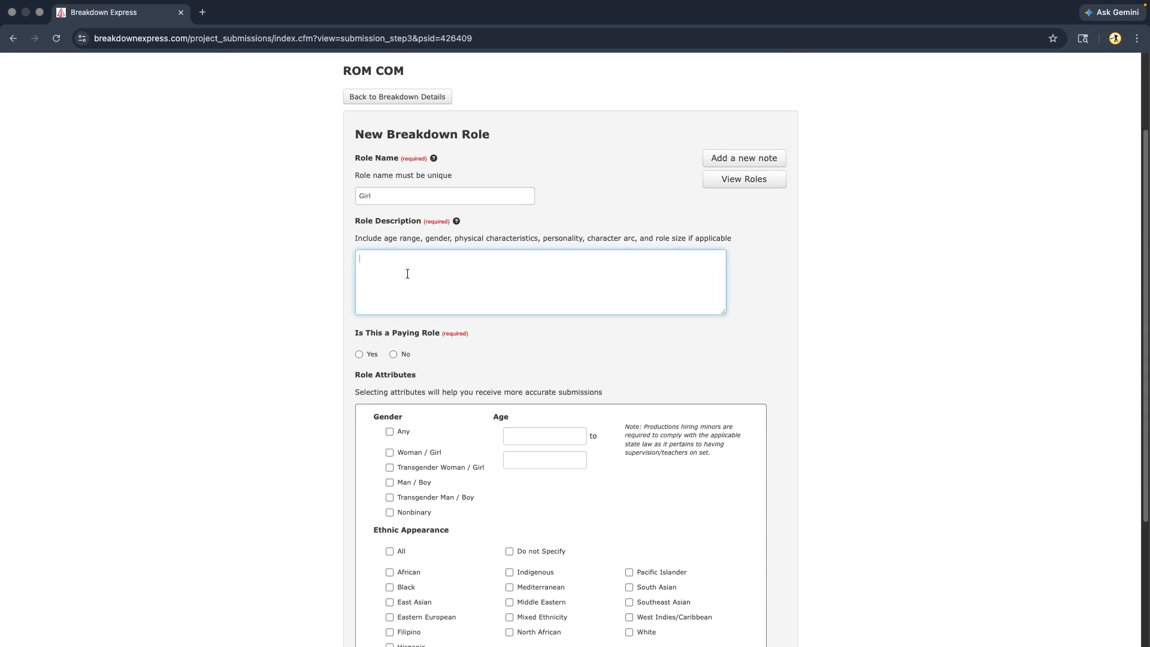
pyautogui.write('A shy young woman who likes to read.')
# - Mark the Girl role as non-paying and set its attributes to Woman / Girl, aged 20 to 30
pyautogui.click(394, 355)
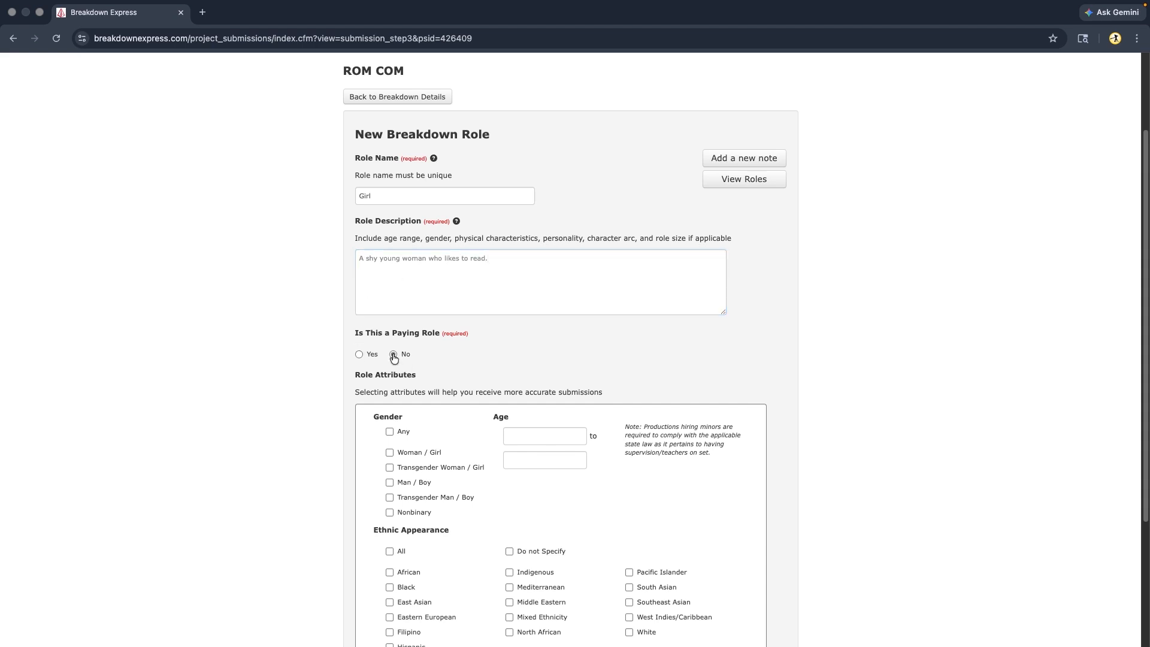
pyautogui.click(532, 435)
pyautogui.write('20')
pyautogui.click(531, 456)
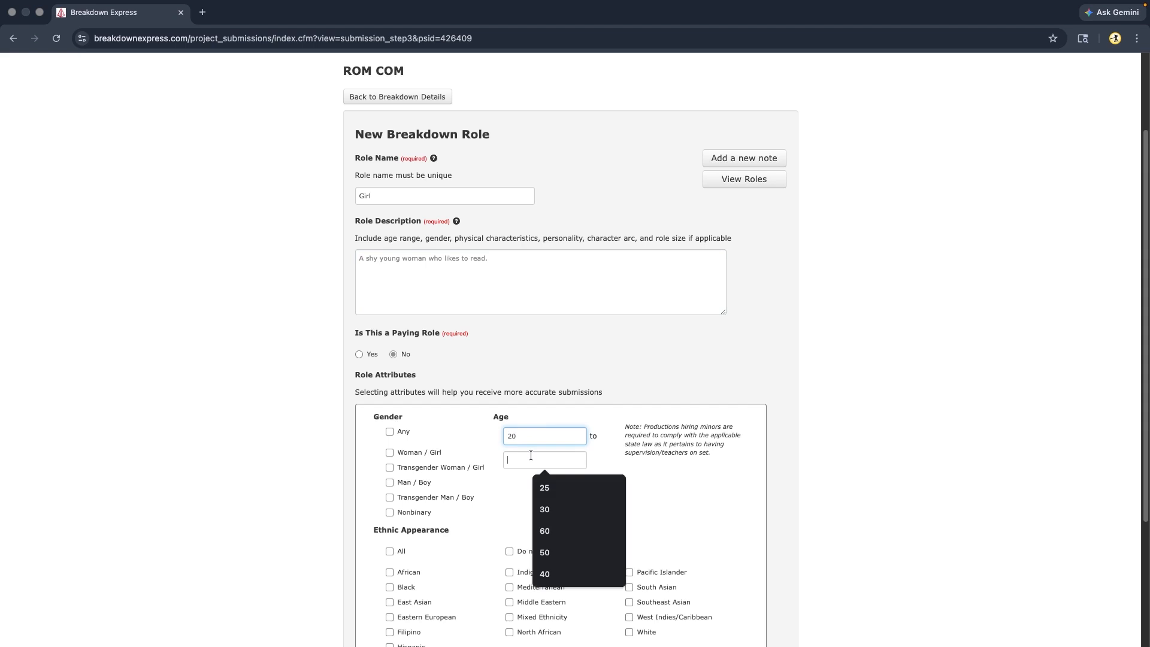
pyautogui.write('30')
pyautogui.click(297, 474)
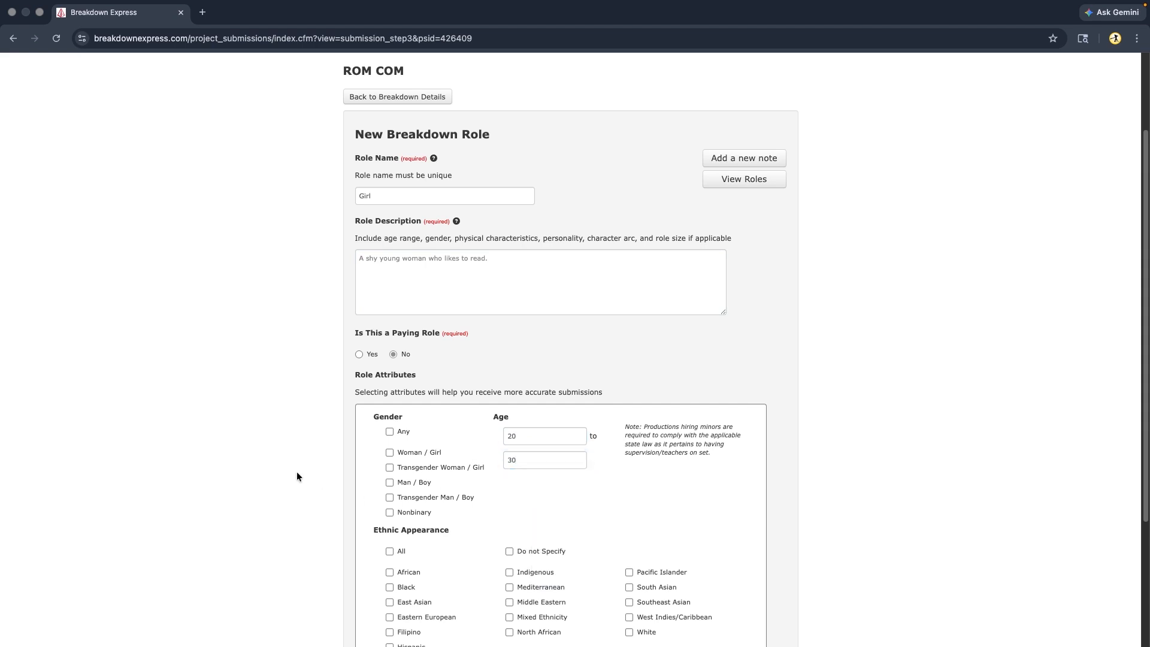
pyautogui.click(390, 453)
# - Open the Girl role to all ethnic appearances and save the role
pyautogui.scroll(-3, 278, 459)
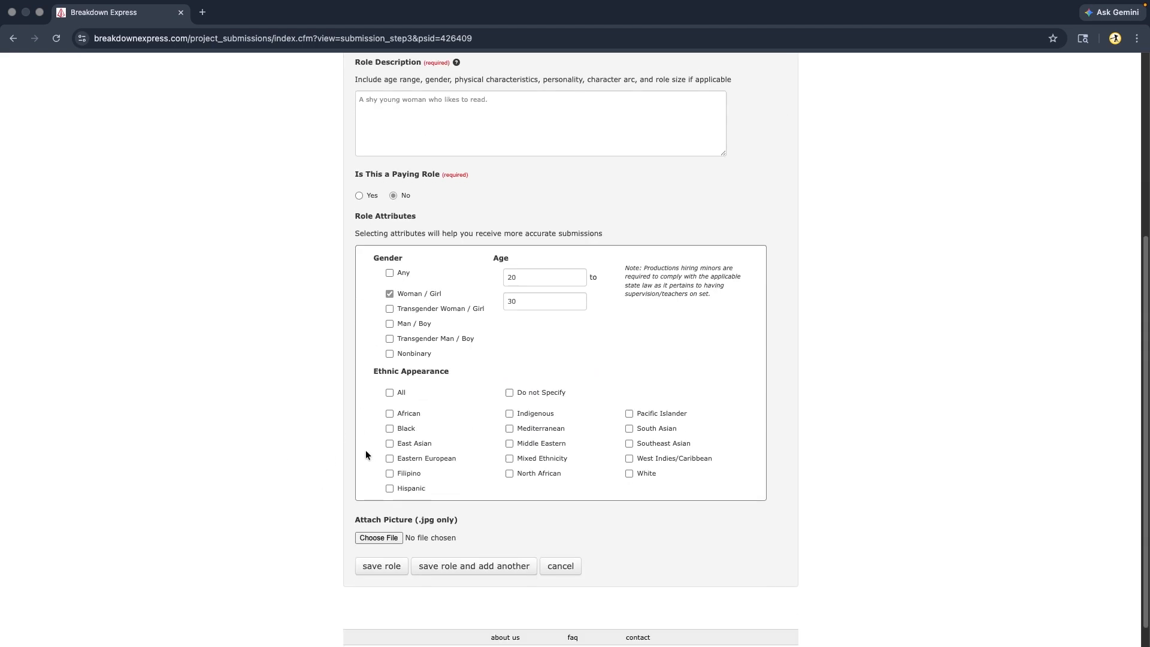
pyautogui.click(390, 393)
pyautogui.click(378, 566)
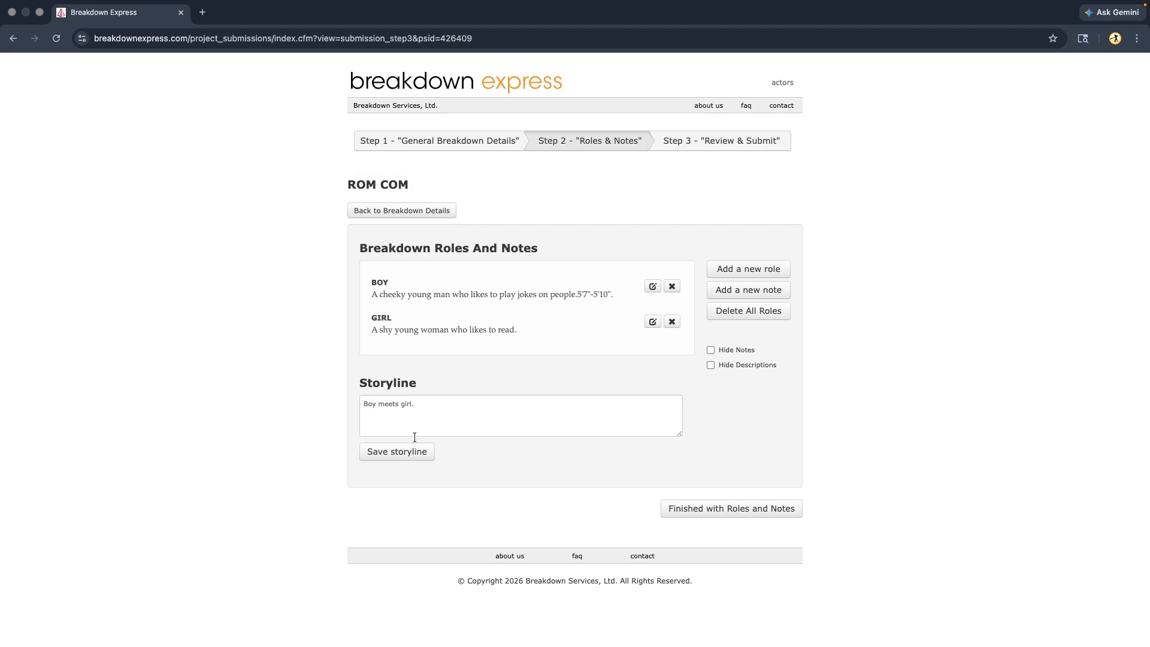
# - Finish the roles and notes, and on the review page accept the Terms of Use and the additional-information statement
pyautogui.click(678, 513)
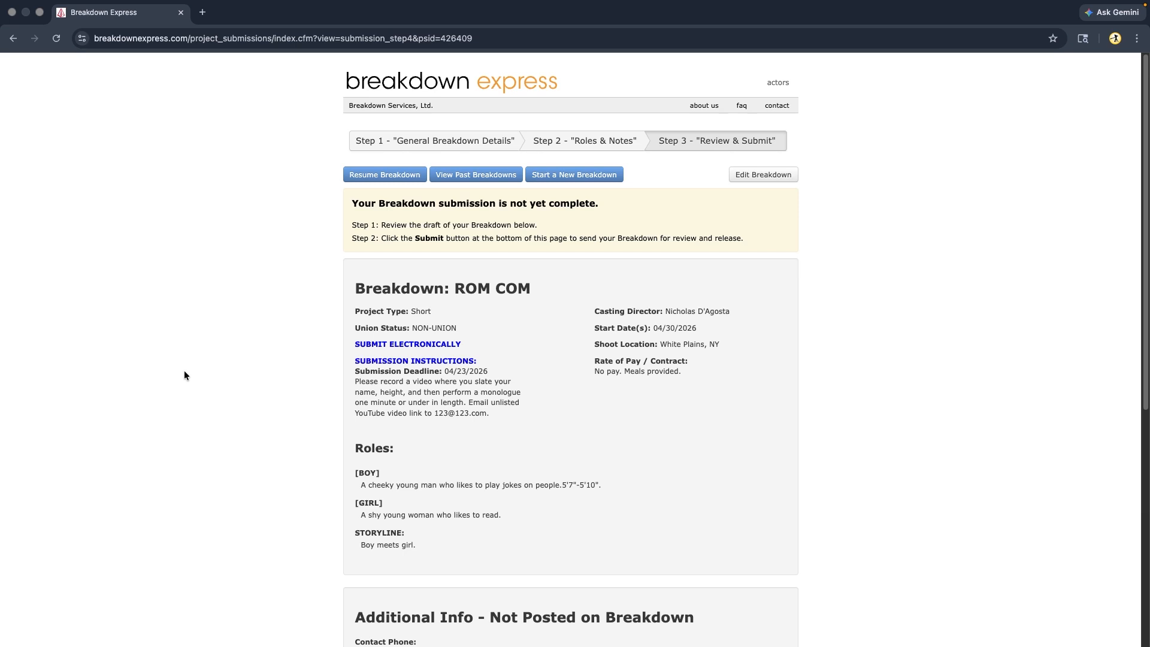
pyautogui.scroll(-6, 184, 374)
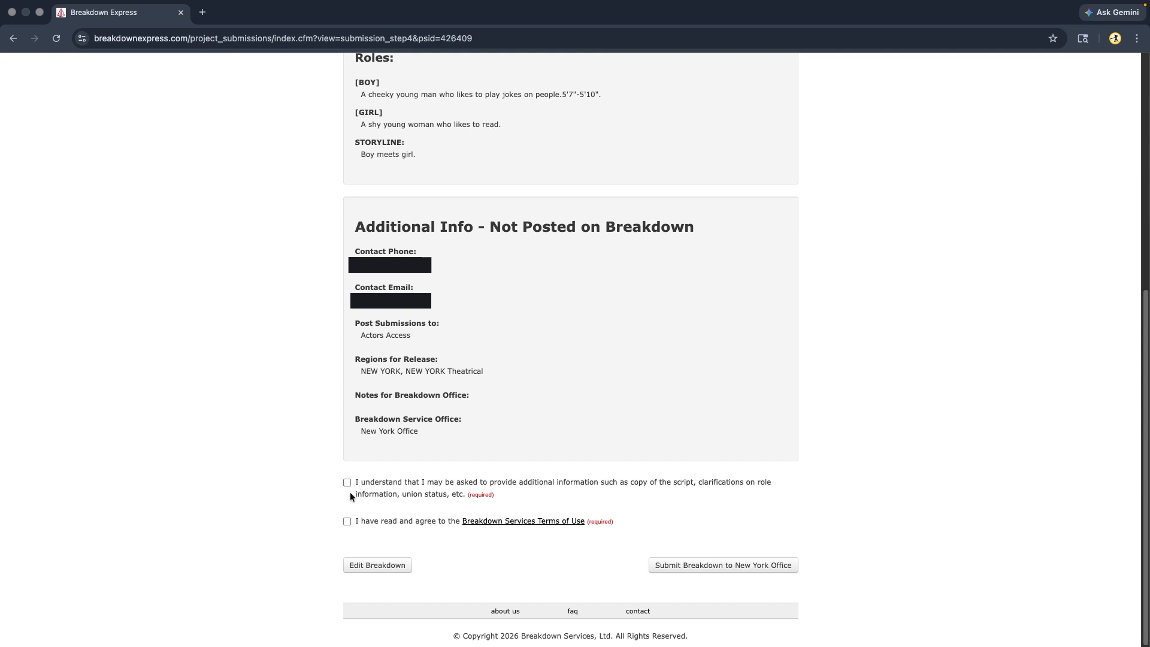
pyautogui.click(346, 522)
pyautogui.click(347, 483)
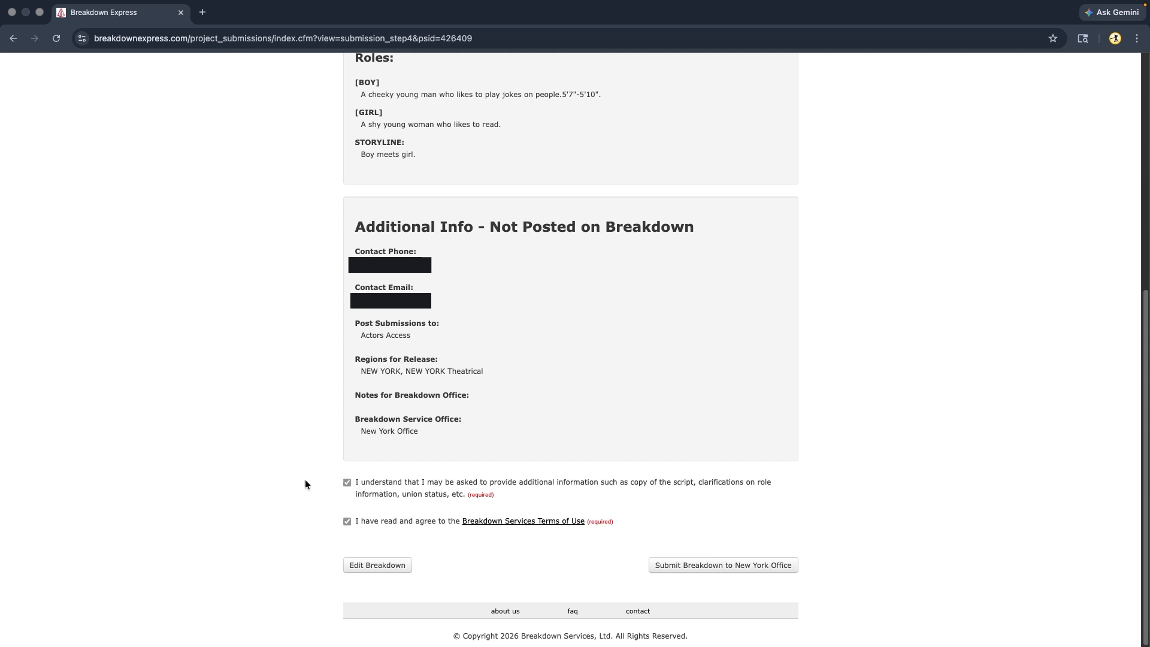